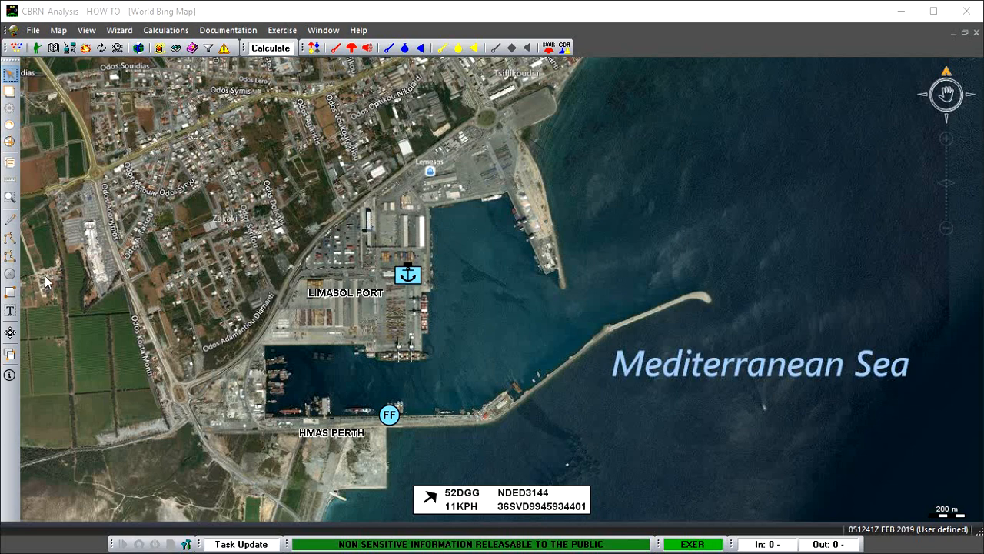
Start a polyline at the coast beside Tsiflikoudia and trace the inland road southwest around Limasol port to the junction west of HMAS Perth.
{"action": "left_click", "coordinate": [12, 241]}
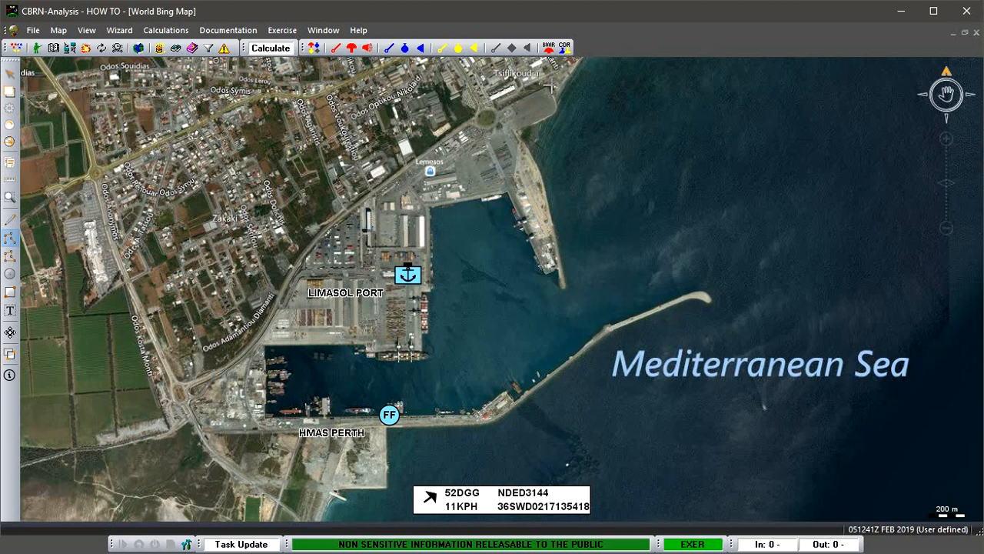
{"action": "left_click", "coordinate": [551, 85]}
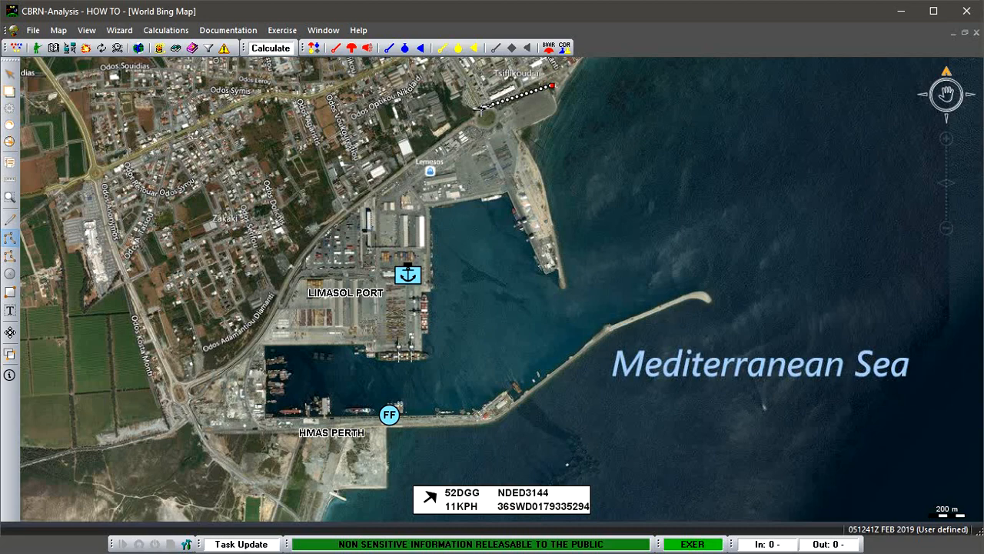
{"action": "left_click", "coordinate": [482, 109]}
{"action": "left_click", "coordinate": [463, 130]}
{"action": "left_click", "coordinate": [366, 190]}
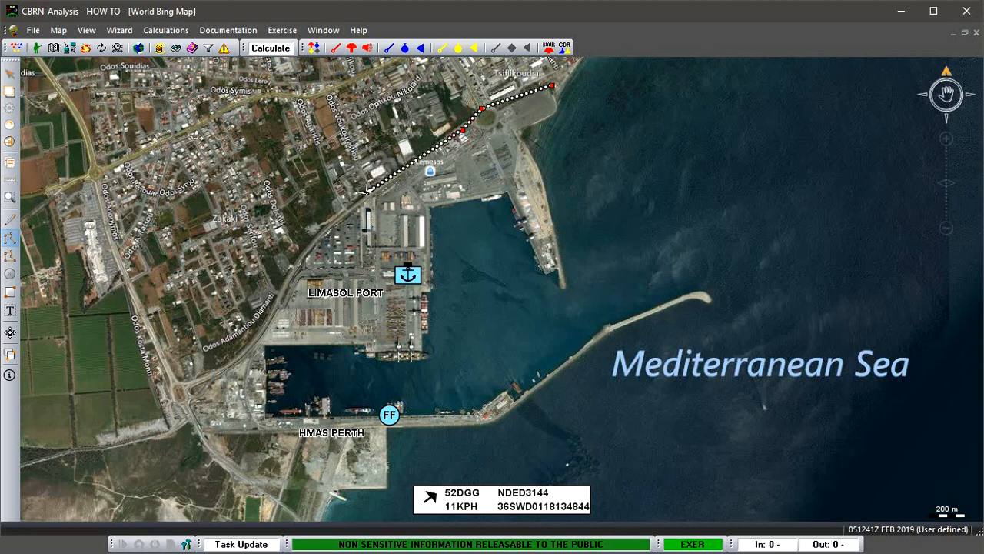
{"action": "left_click", "coordinate": [321, 233]}
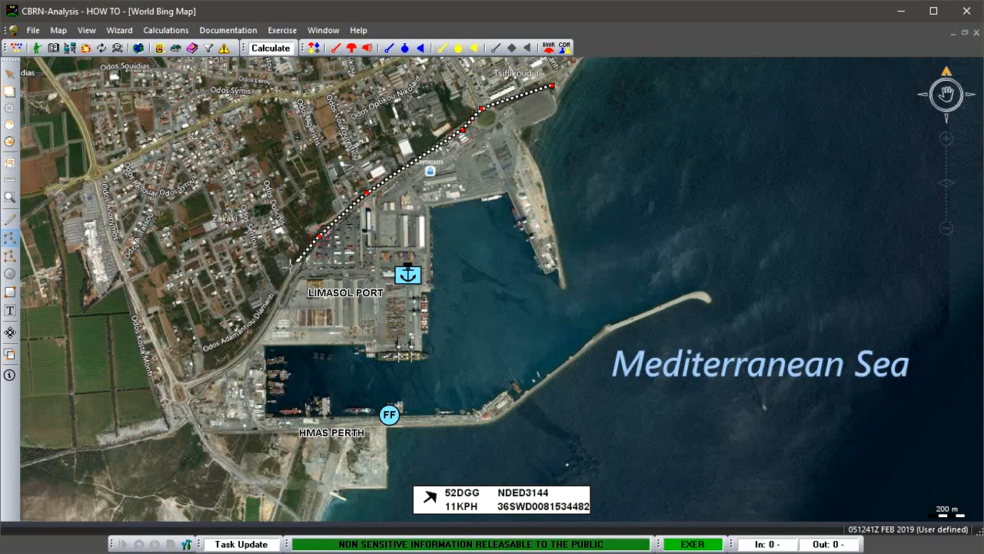
{"action": "left_click", "coordinate": [287, 284]}
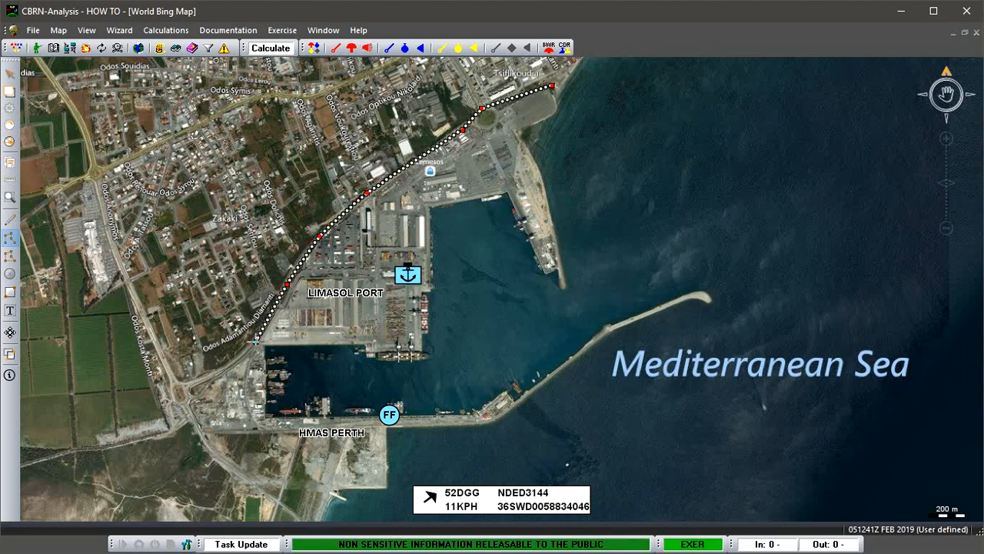
{"action": "left_click", "coordinate": [256, 340]}
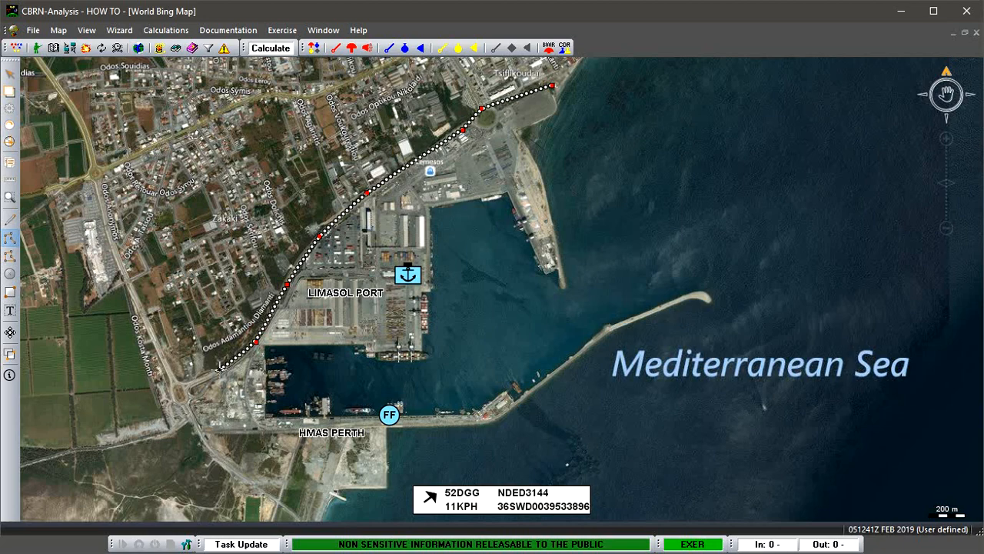
{"action": "left_click", "coordinate": [220, 369]}
{"action": "left_click", "coordinate": [186, 384]}
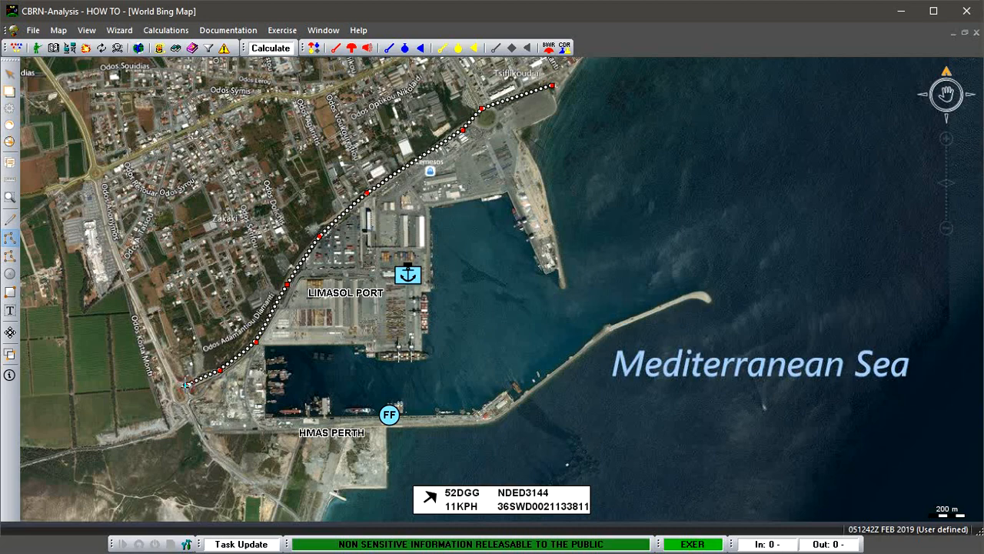
{"action": "left_click", "coordinate": [176, 396]}
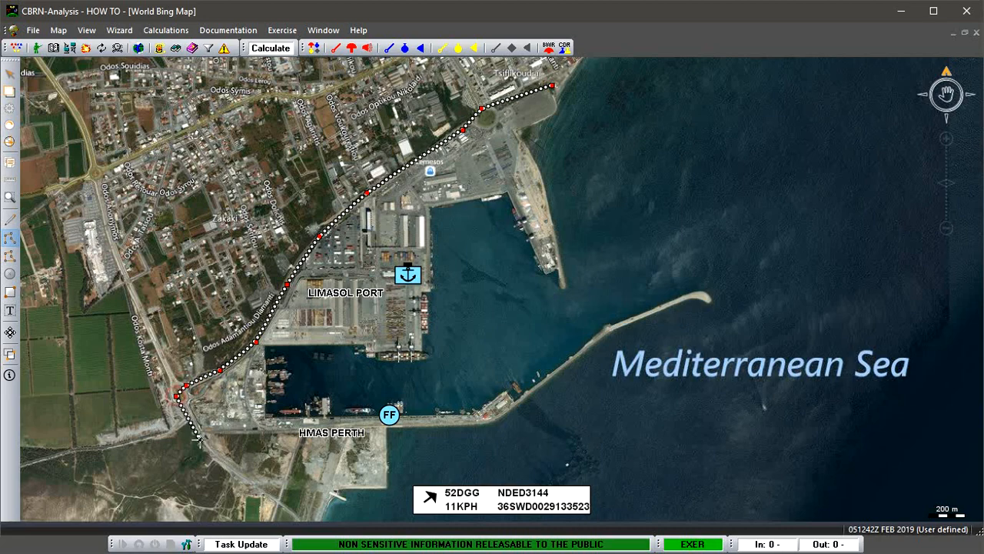
{"action": "left_click", "coordinate": [202, 434]}
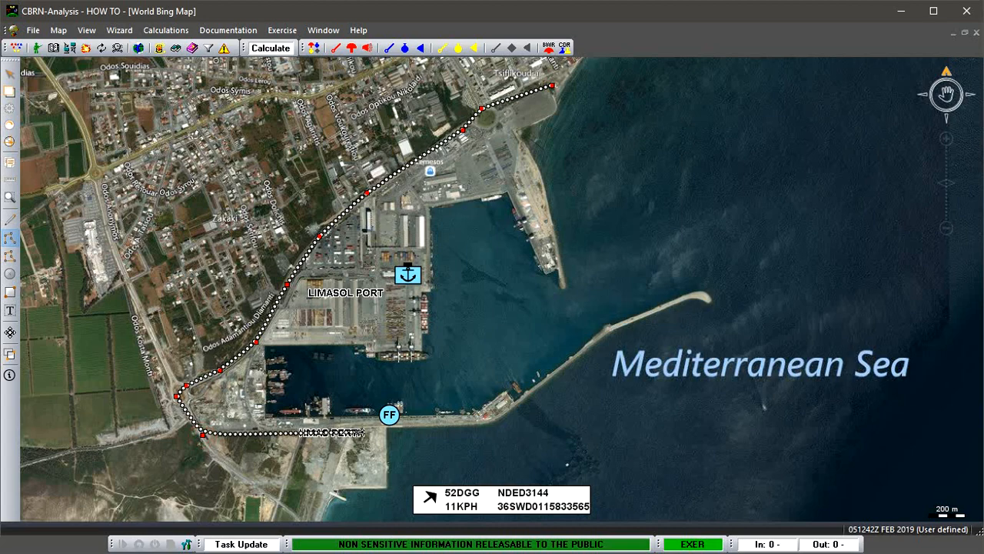
Continue the polyline from the western road junction past HMAS Perth and along the southern breakwater to its bend.
{"action": "left_click", "coordinate": [370, 429]}
{"action": "left_click", "coordinate": [477, 423]}
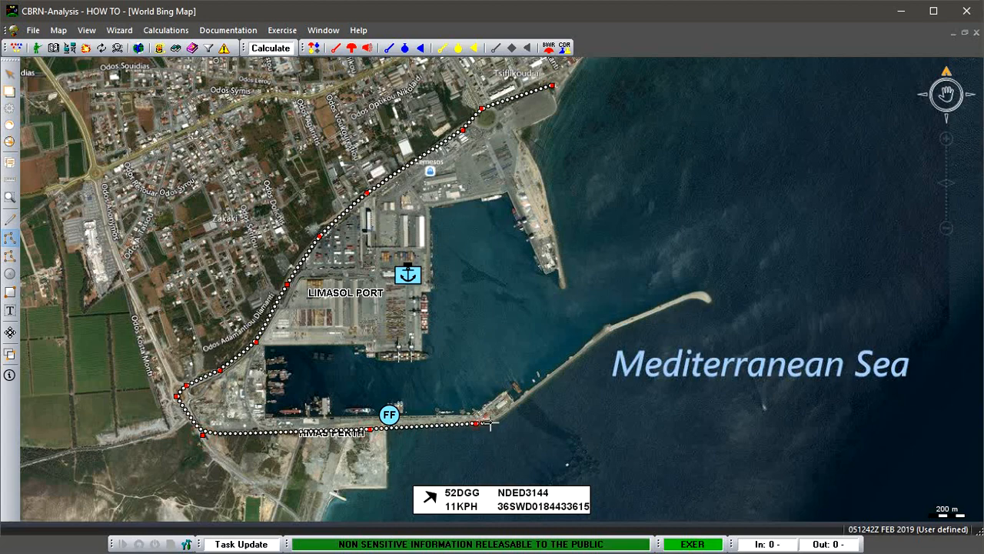
{"action": "left_click", "coordinate": [493, 421]}
{"action": "left_click", "coordinate": [509, 411]}
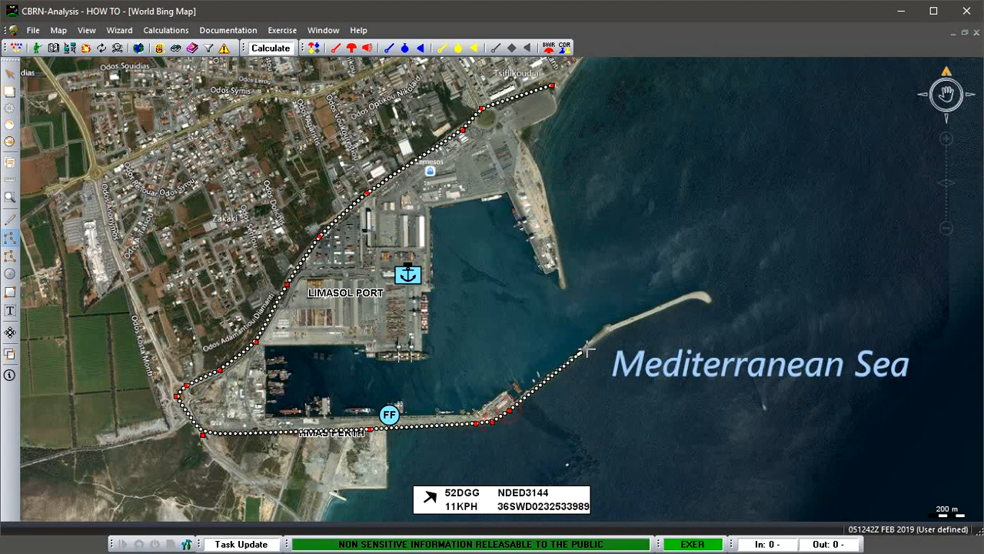
{"action": "left_click", "coordinate": [608, 331]}
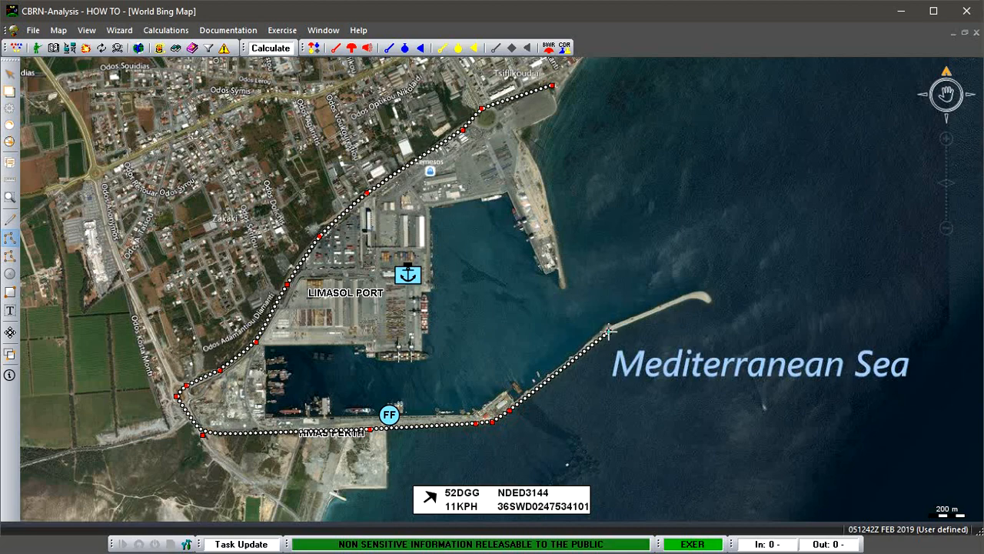
Take the polyline across the harbour entrance and up the eastern quay, closing the port outline at its starting point.
{"action": "left_click", "coordinate": [567, 282]}
{"action": "left_click", "coordinate": [552, 210]}
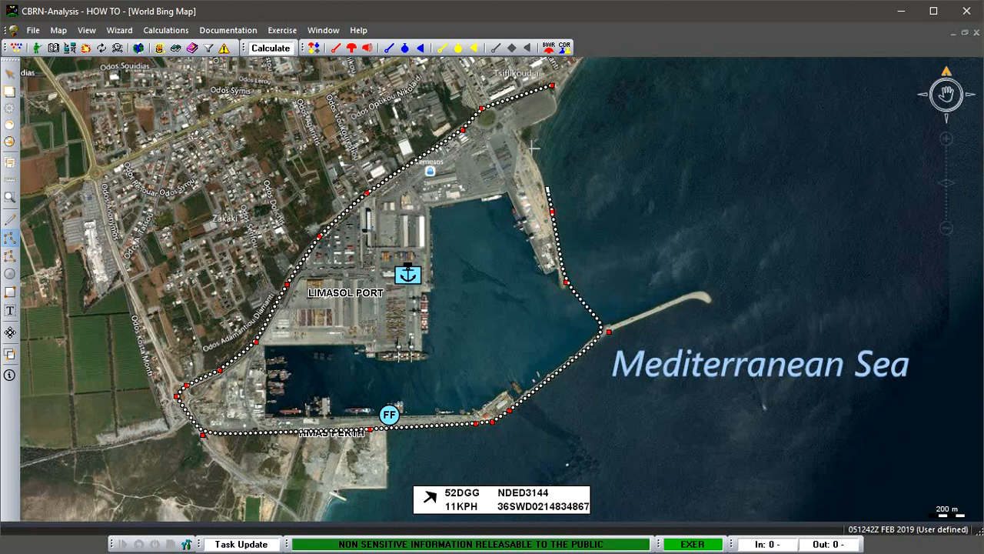
{"action": "left_click", "coordinate": [523, 132]}
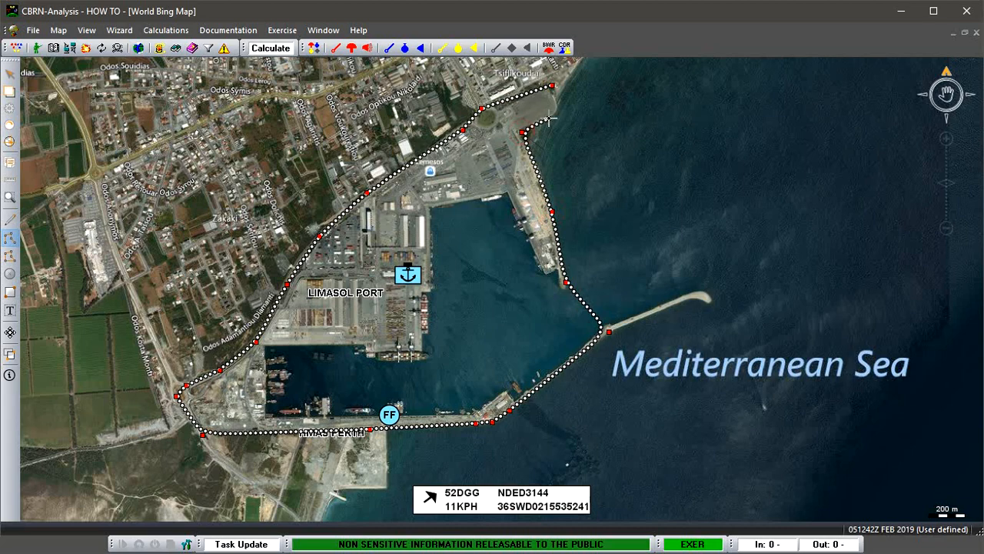
{"action": "left_click", "coordinate": [549, 118]}
{"action": "left_click", "coordinate": [559, 108]}
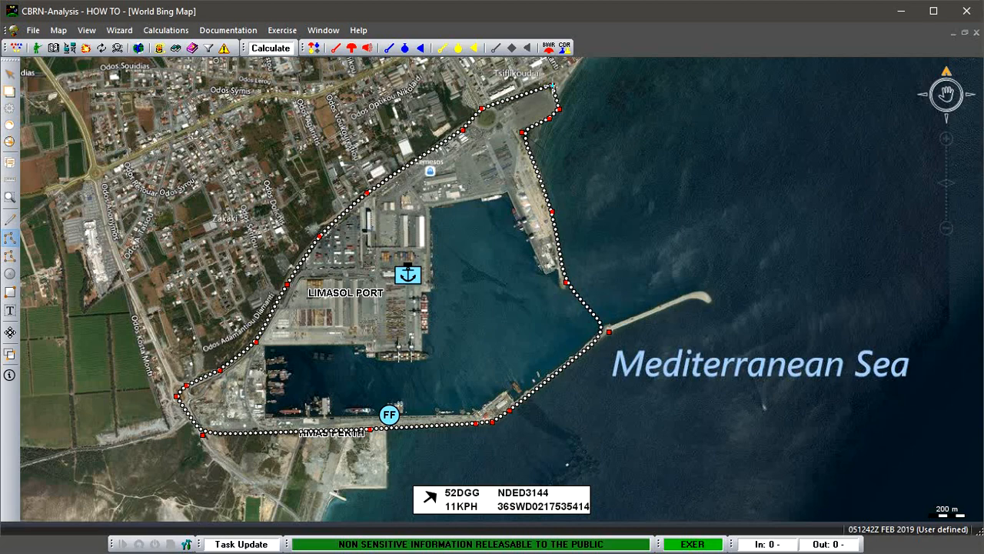
{"action": "left_click", "coordinate": [552, 86]}
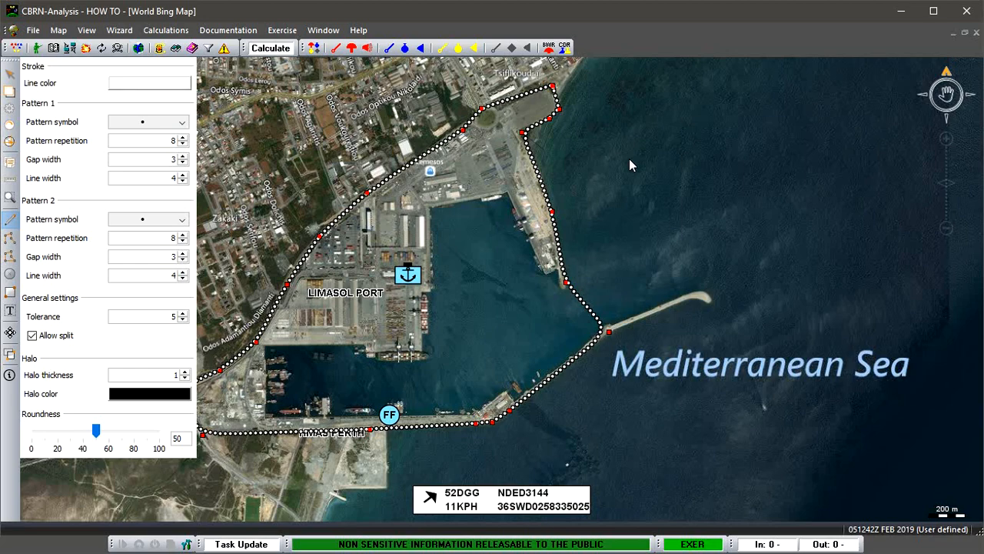
Set the port outline's line color to cyan from the color swatches.
{"action": "left_click", "coordinate": [177, 85]}
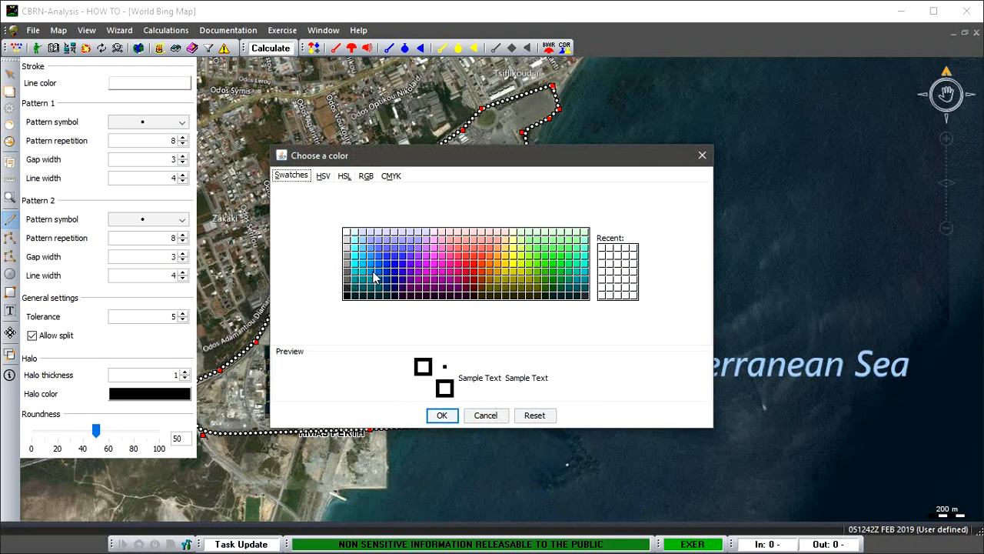
{"action": "left_click", "coordinate": [353, 264]}
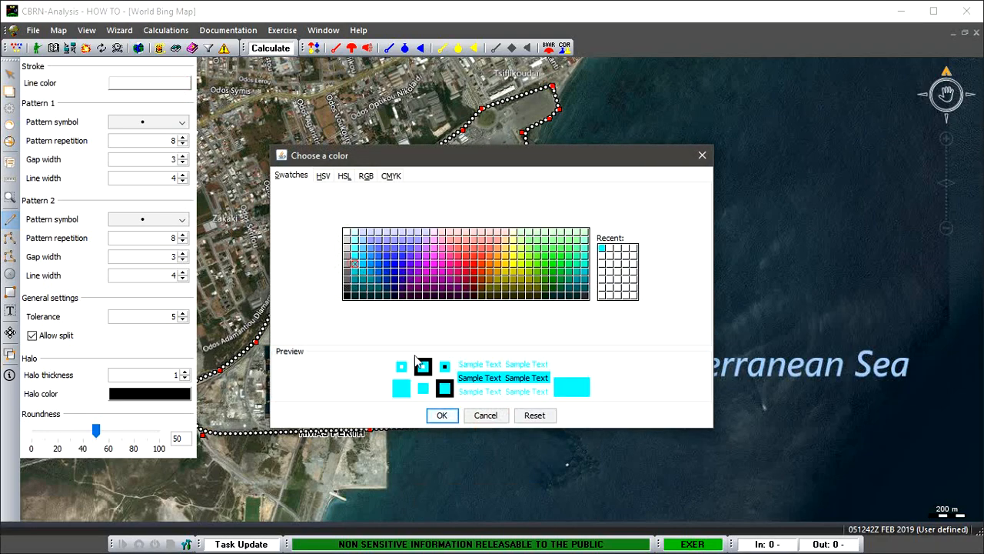
{"action": "left_click", "coordinate": [443, 416]}
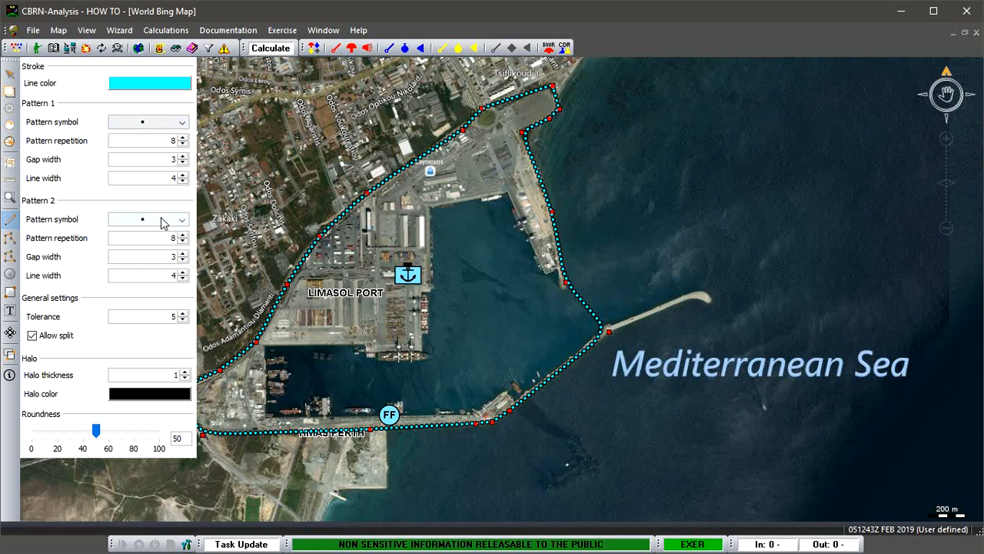
Set the pattern symbol of both Pattern 1 and Pattern 2 to the horizontal dash.
{"action": "left_click", "coordinate": [181, 124]}
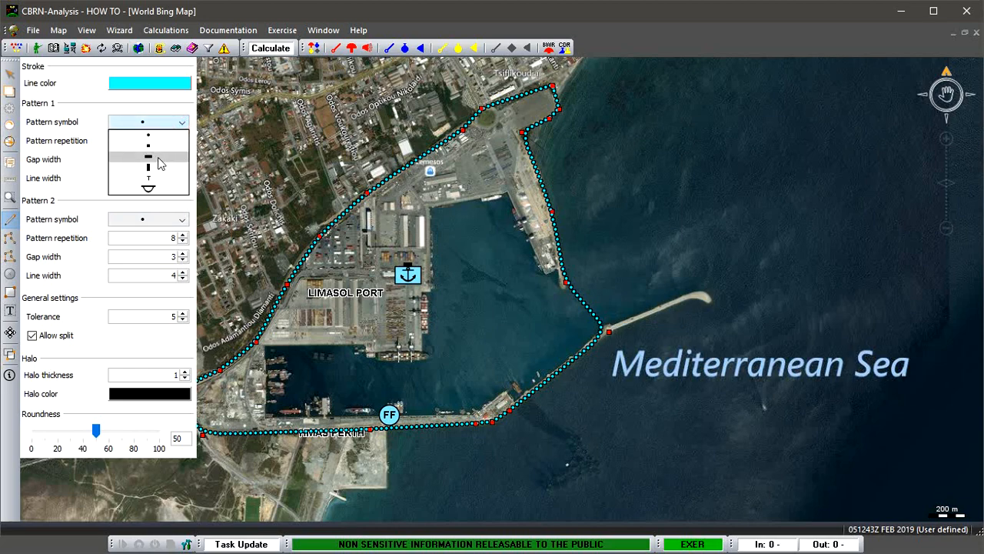
{"action": "left_click", "coordinate": [160, 159]}
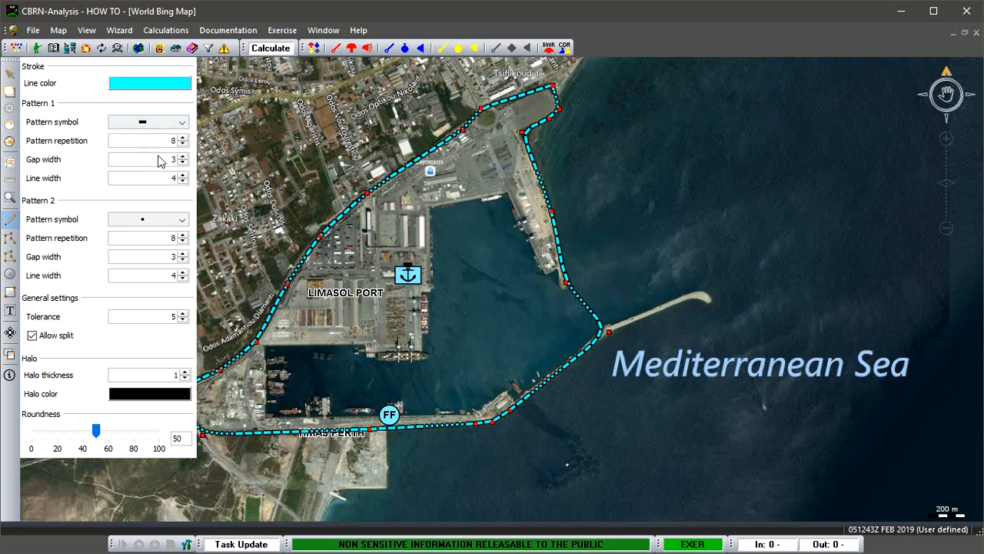
{"action": "left_click", "coordinate": [185, 223]}
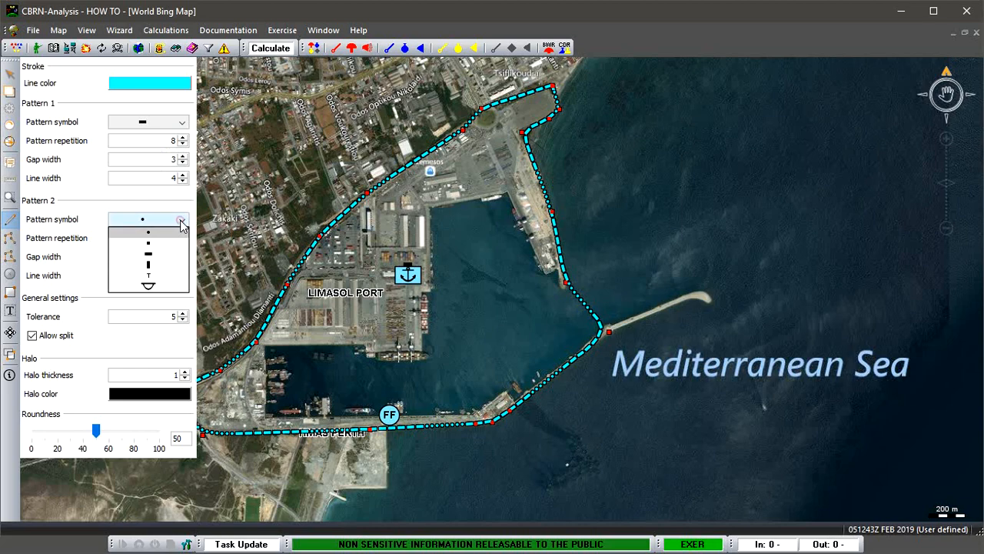
{"action": "left_click", "coordinate": [160, 259]}
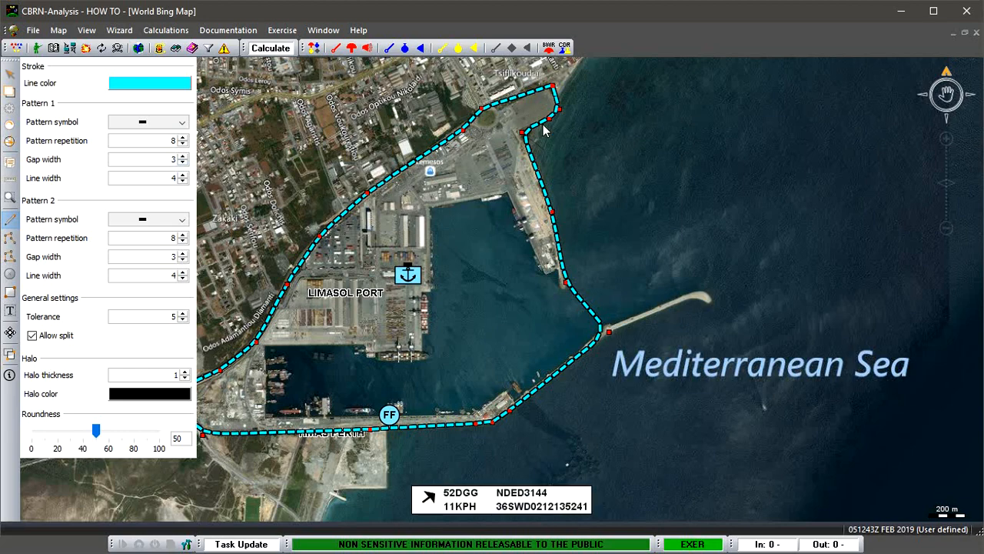
Make the outline a solid line by setting the gap width of Pattern 1 and Pattern 2 to 0.
{"action": "left_click", "coordinate": [183, 162]}
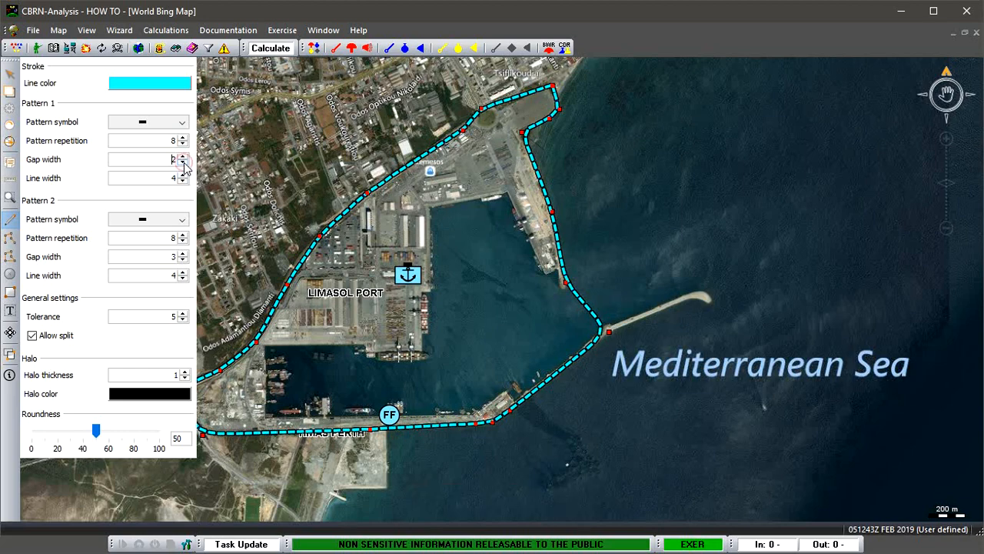
{"action": "left_click", "coordinate": [183, 162]}
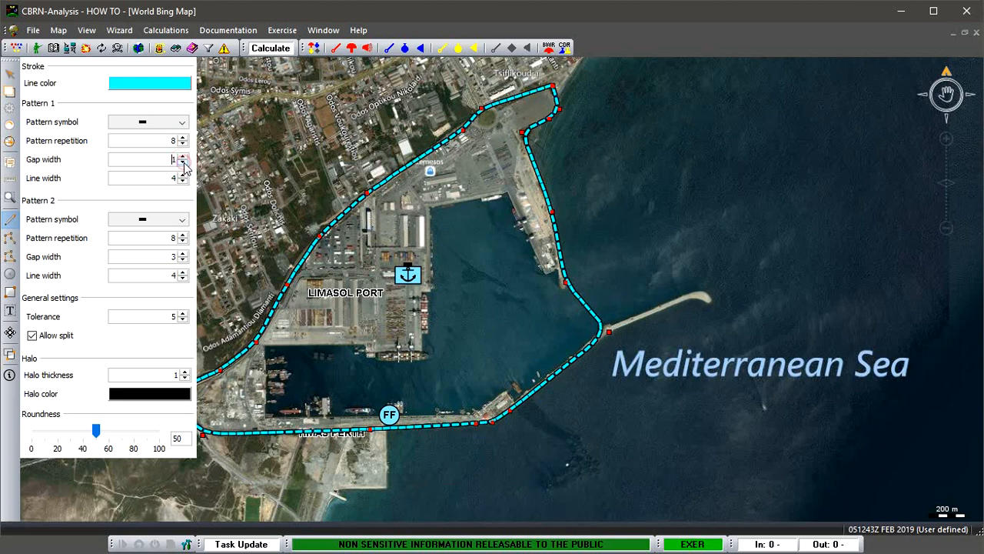
{"action": "left_click", "coordinate": [183, 261]}
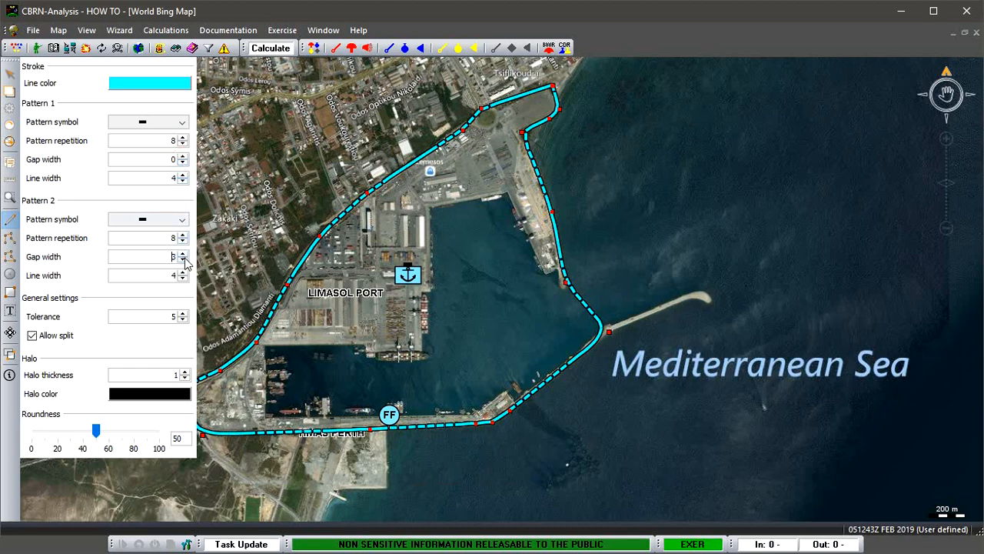
{"action": "left_click", "coordinate": [183, 261]}
{"action": "left_click", "coordinate": [184, 261]}
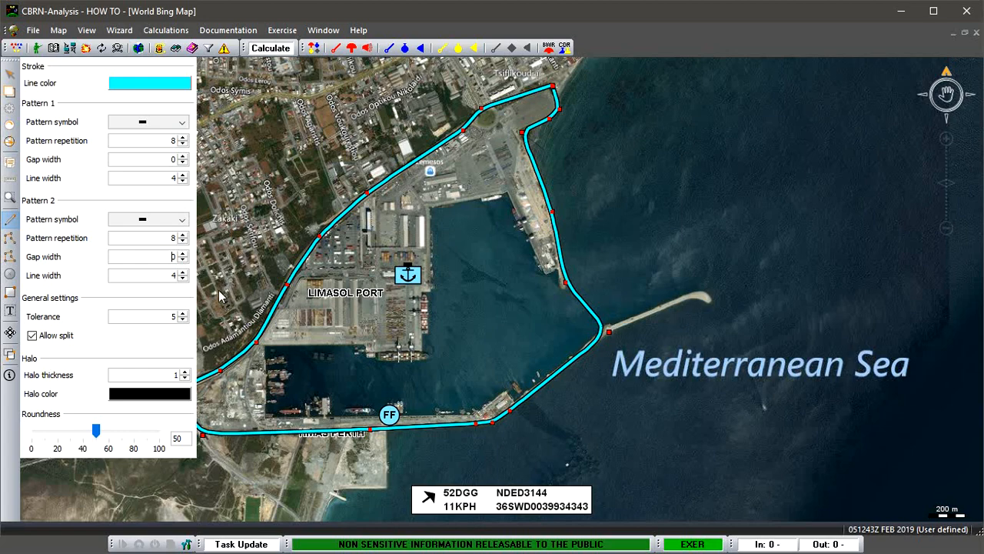
Try a halo thickness of 3 on the port outline and return it to 1.
{"action": "left_click", "coordinate": [184, 372]}
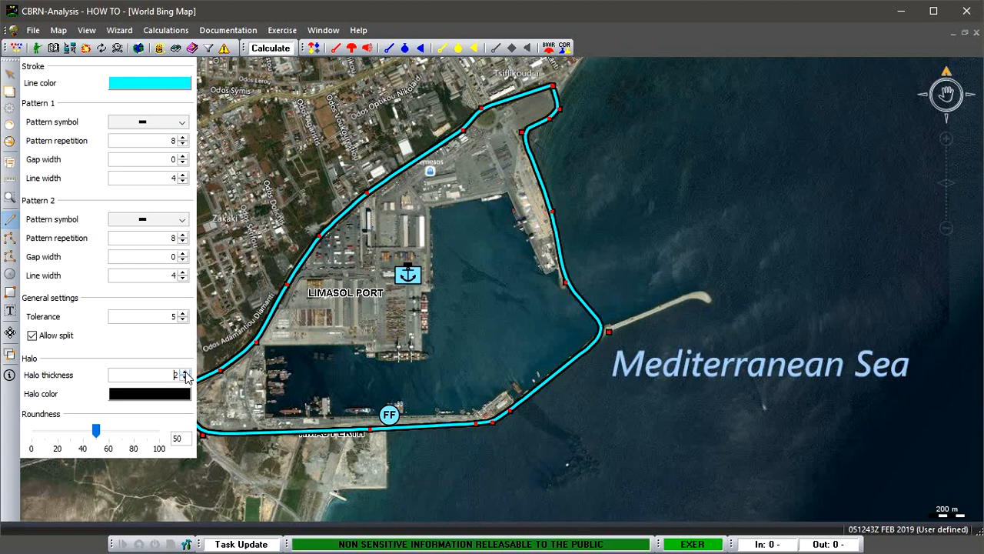
{"action": "left_click", "coordinate": [184, 372]}
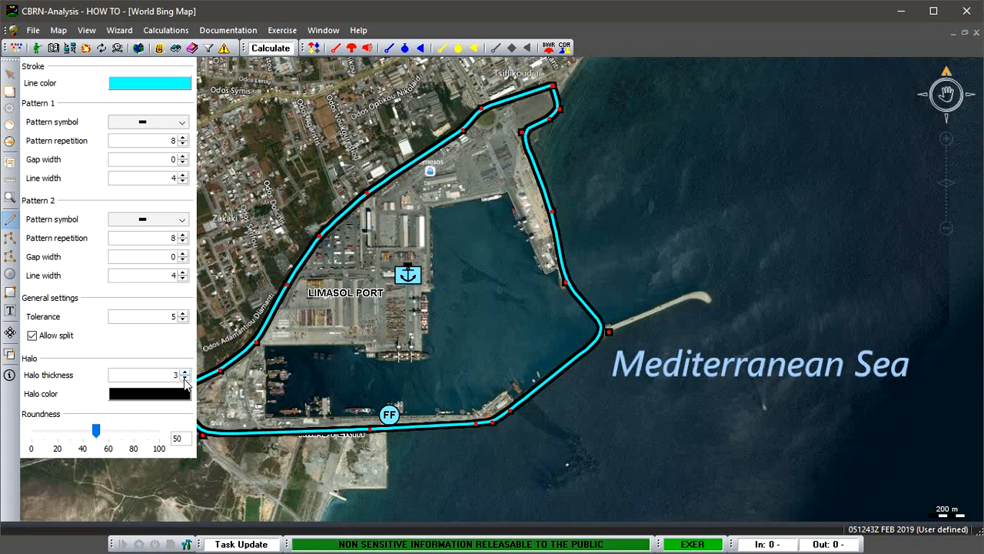
{"action": "left_click", "coordinate": [184, 377]}
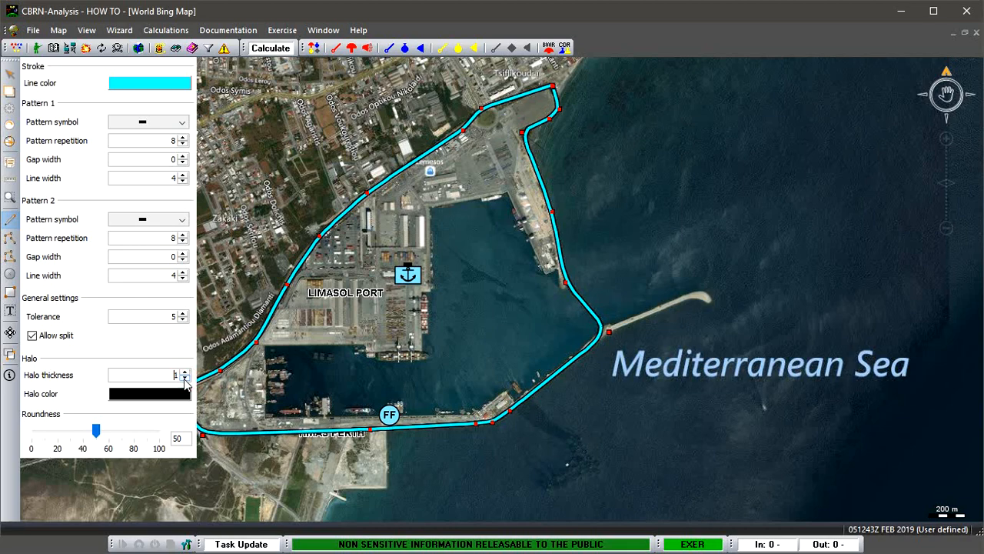
Try changing the line's tolerance and return it to 5.
{"action": "left_click", "coordinate": [183, 319]}
{"action": "left_click", "coordinate": [183, 312]}
{"action": "left_click", "coordinate": [183, 313]}
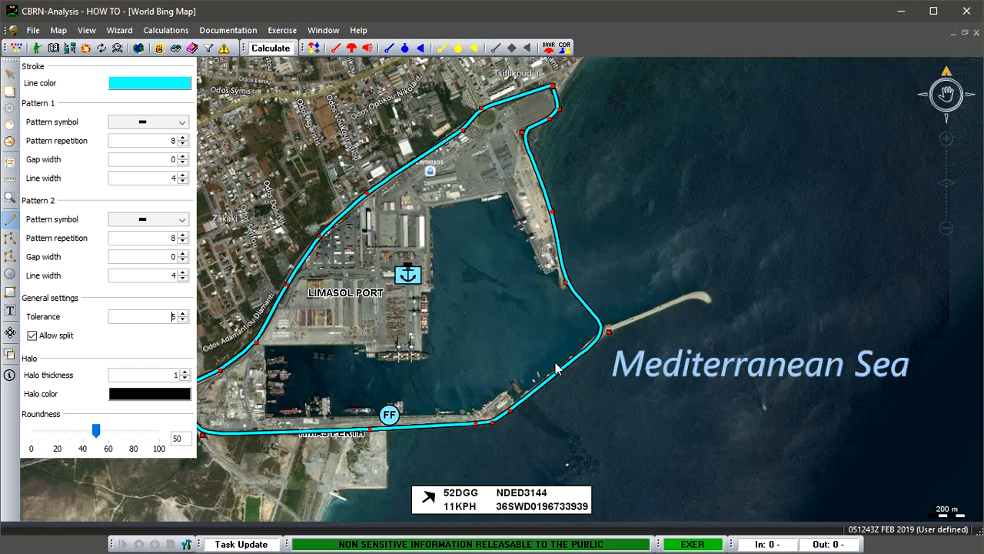
Try a roundness of 0 on the port outline, set it to 10 instead, and deselect the line.
{"action": "left_click_drag", "start_coordinate": [98, 430], "coordinate": [27, 435]}
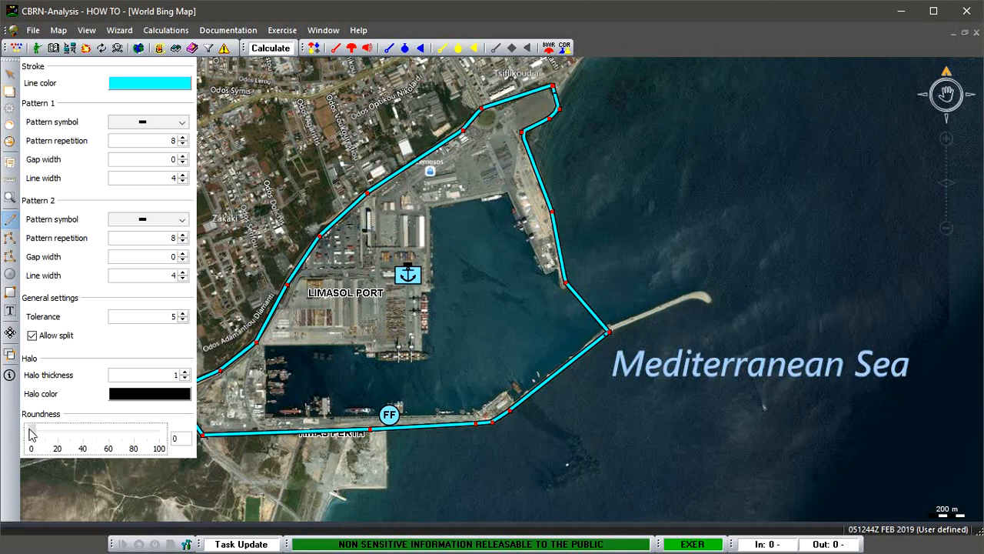
{"action": "mouse_move", "coordinate": [29, 434]}
{"action": "left_mouse_down"}
{"action": "mouse_move", "coordinate": [142, 430]}
{"action": "mouse_move", "coordinate": [45, 432]}
{"action": "left_mouse_up"}
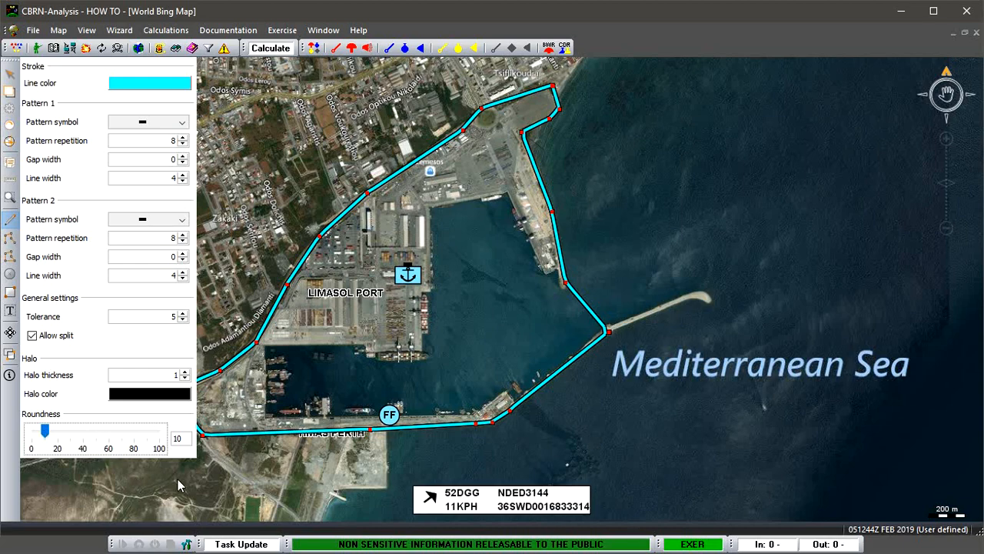
{"action": "left_click", "coordinate": [317, 469]}
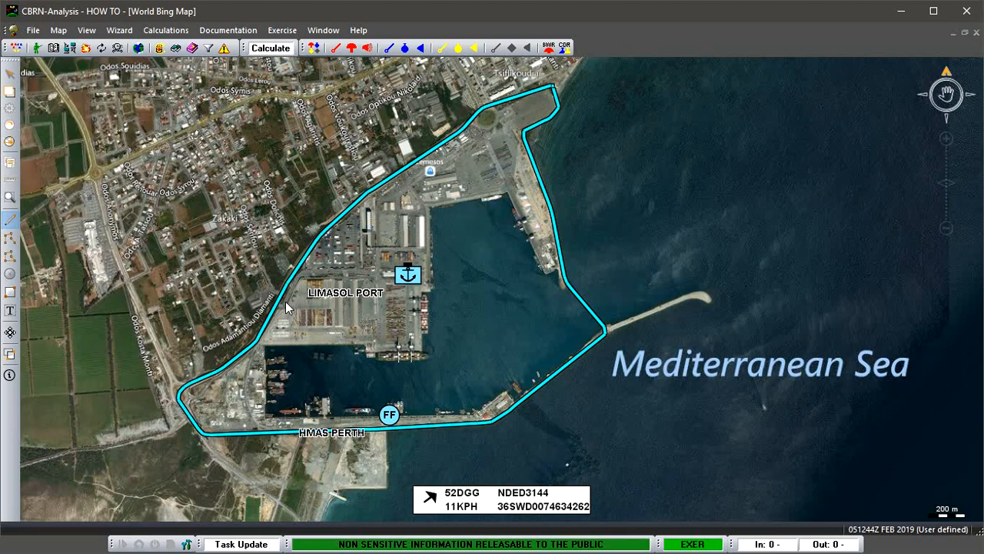
Select the port outline, reshape its northwest side by moving one vertex inward beside the anchor symbol and nudging its neighbour, and deselect it.
{"action": "left_click", "coordinate": [10, 222]}
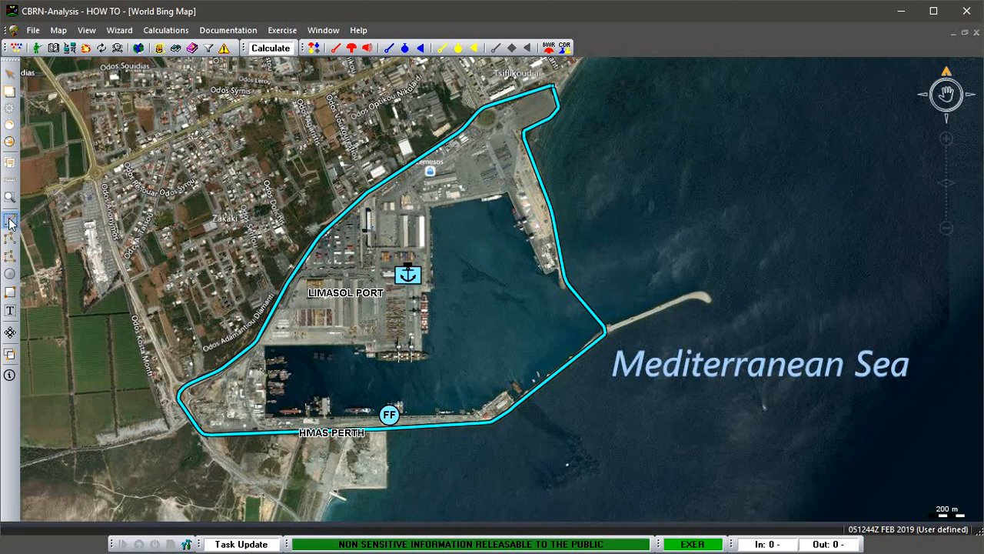
{"action": "left_click", "coordinate": [279, 304]}
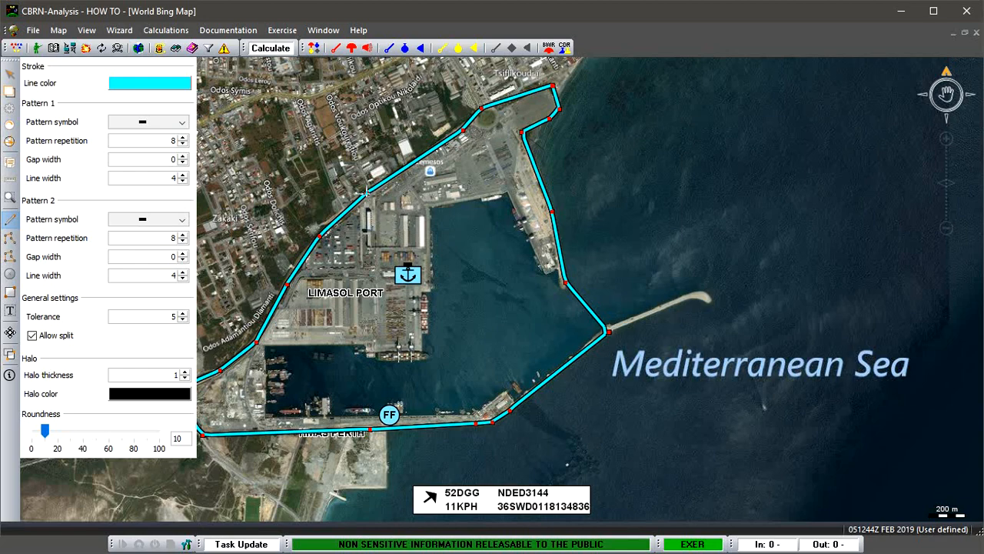
{"action": "left_click_drag", "start_coordinate": [366, 192], "coordinate": [426, 246]}
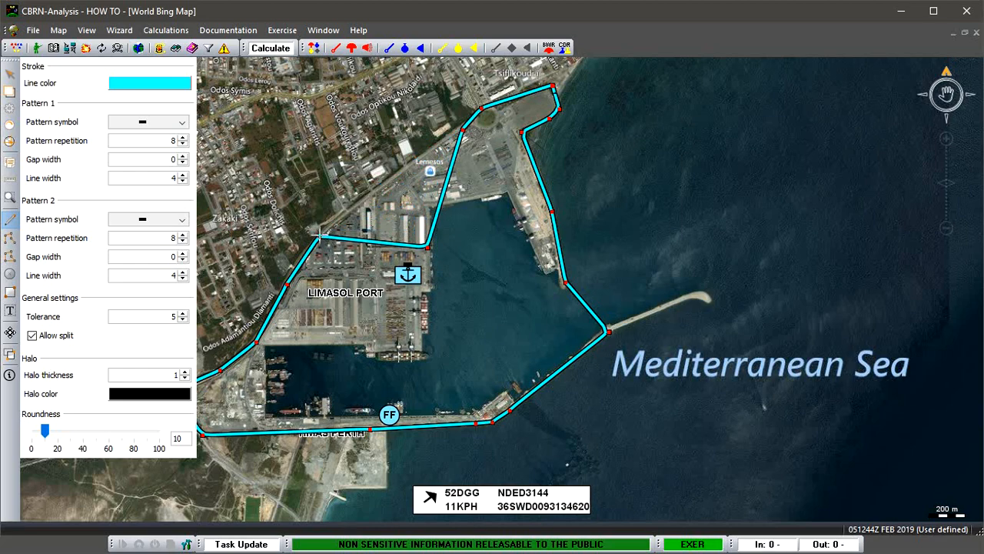
{"action": "left_click_drag", "start_coordinate": [318, 235], "coordinate": [323, 240]}
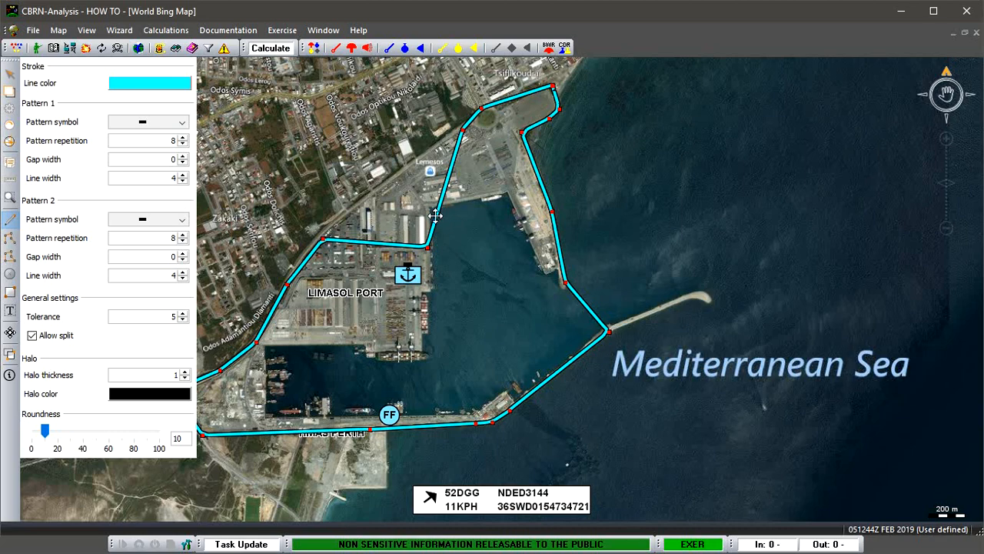
{"action": "mouse_move", "coordinate": [436, 216]}
{"action": "left_mouse_down"}
{"action": "mouse_move", "coordinate": [776, 183]}
{"action": "mouse_move", "coordinate": [787, 231]}
{"action": "mouse_move", "coordinate": [653, 238]}
{"action": "mouse_move", "coordinate": [435, 217]}
{"action": "left_mouse_up"}
{"action": "left_click", "coordinate": [593, 247]}
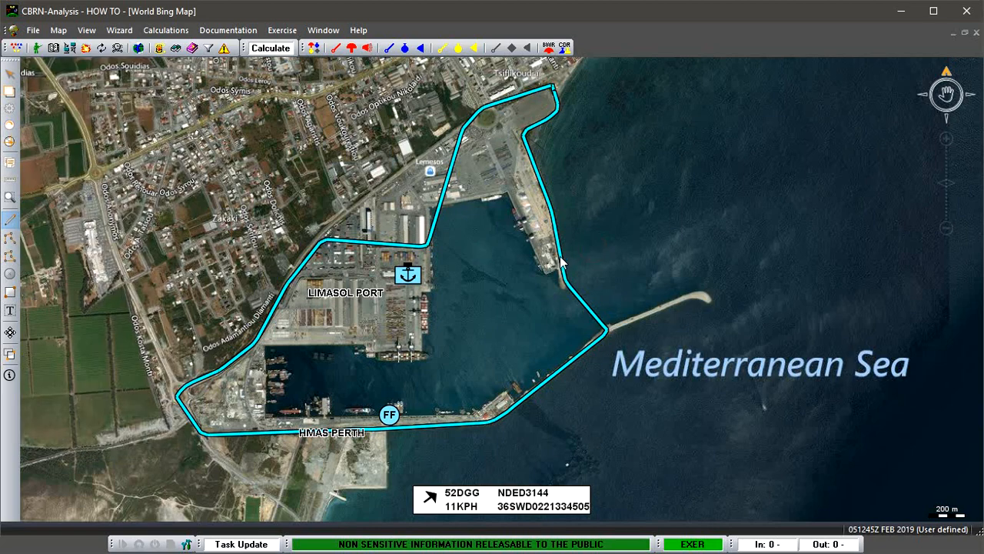
Delete the cyan outline around Limasol port from the map.
{"action": "left_click", "coordinate": [561, 261]}
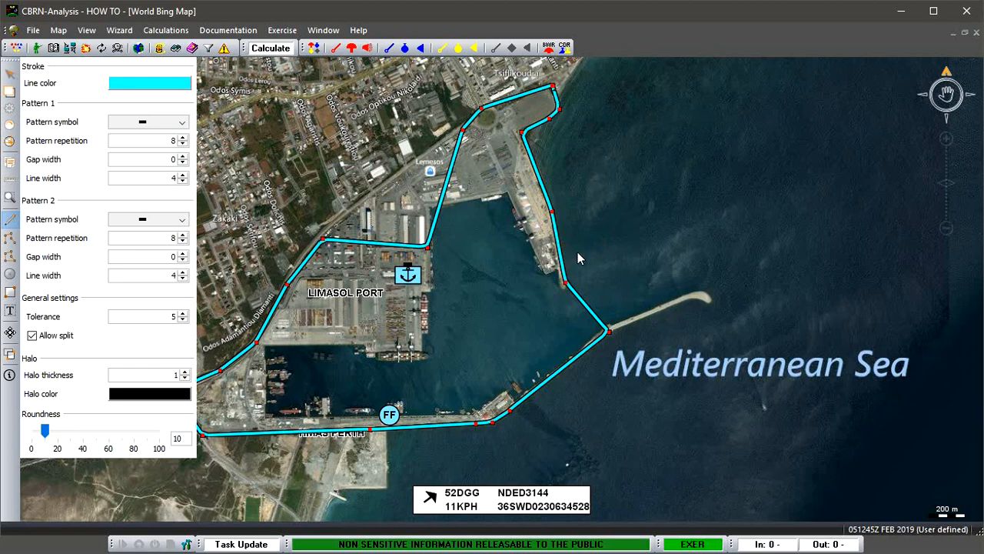
{"action": "key", "text": "Delete"}
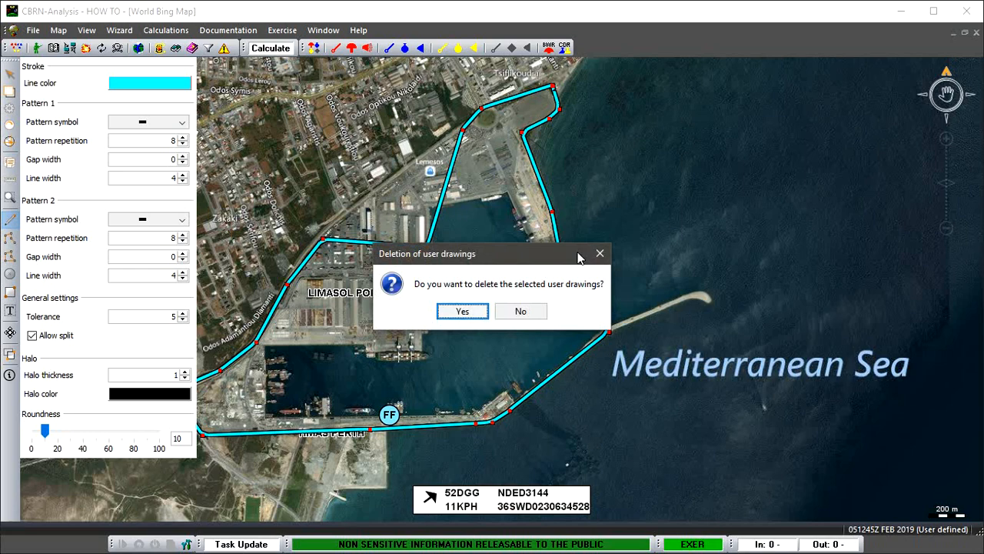
{"action": "left_click", "coordinate": [465, 311]}
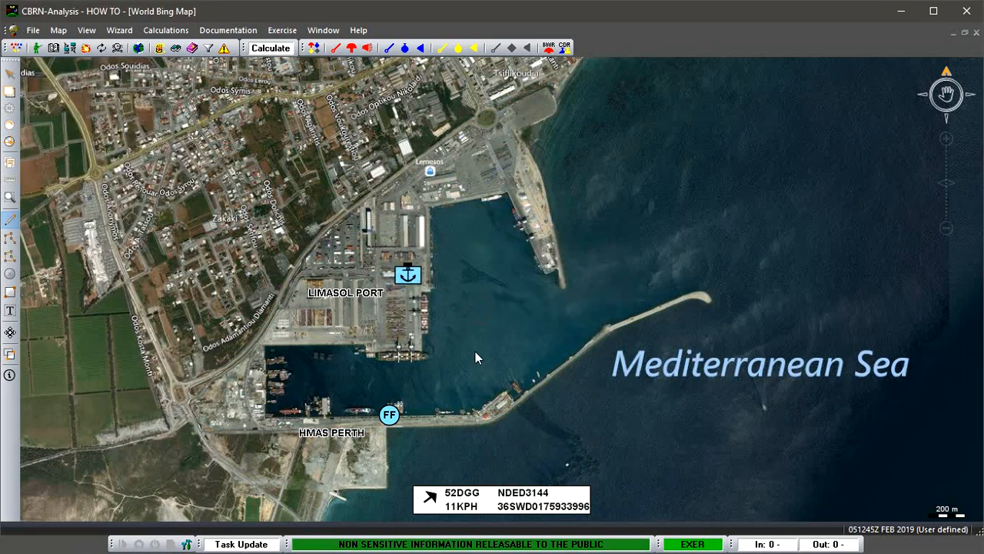
Draw a closed polygon area around Limasol port, following the inland road, the southern breakwater, the harbour entrance and the eastern pier.
{"action": "left_click", "coordinate": [10, 256]}
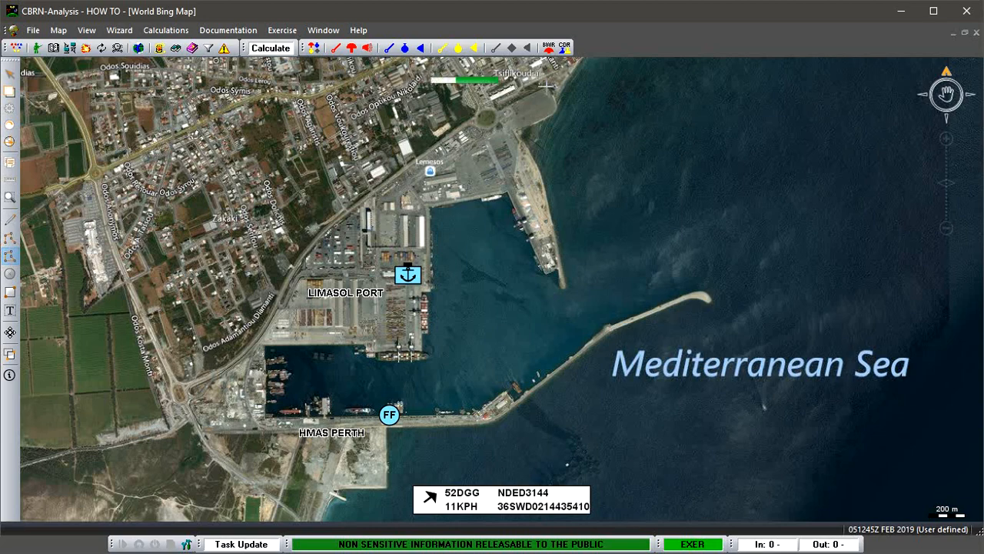
{"action": "left_click", "coordinate": [546, 87]}
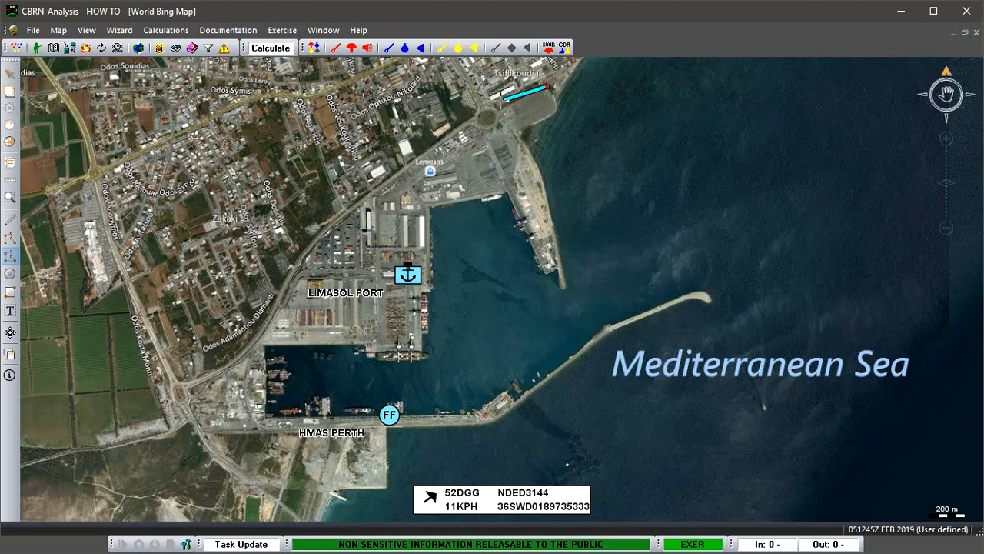
{"action": "left_click", "coordinate": [500, 101]}
{"action": "left_click", "coordinate": [453, 130]}
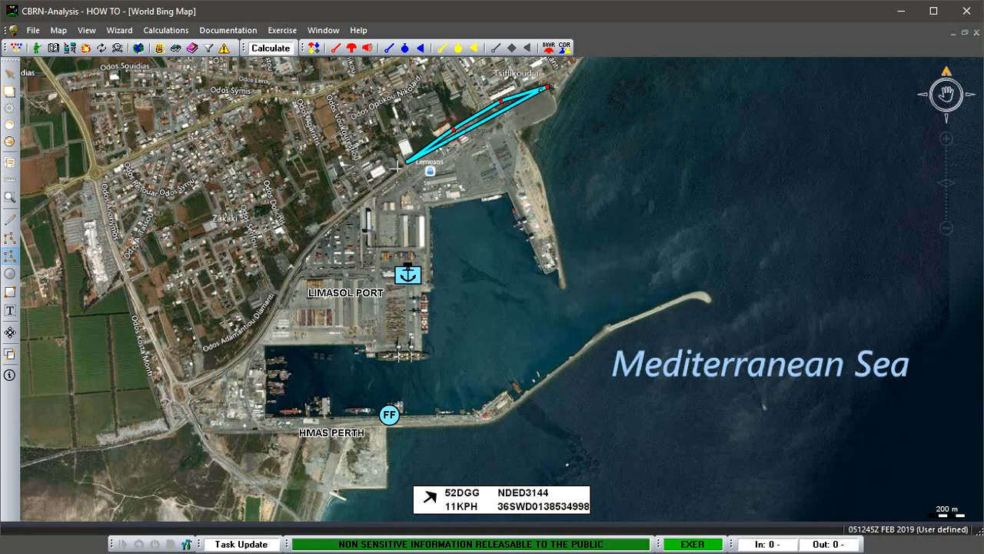
{"action": "left_click", "coordinate": [387, 180]}
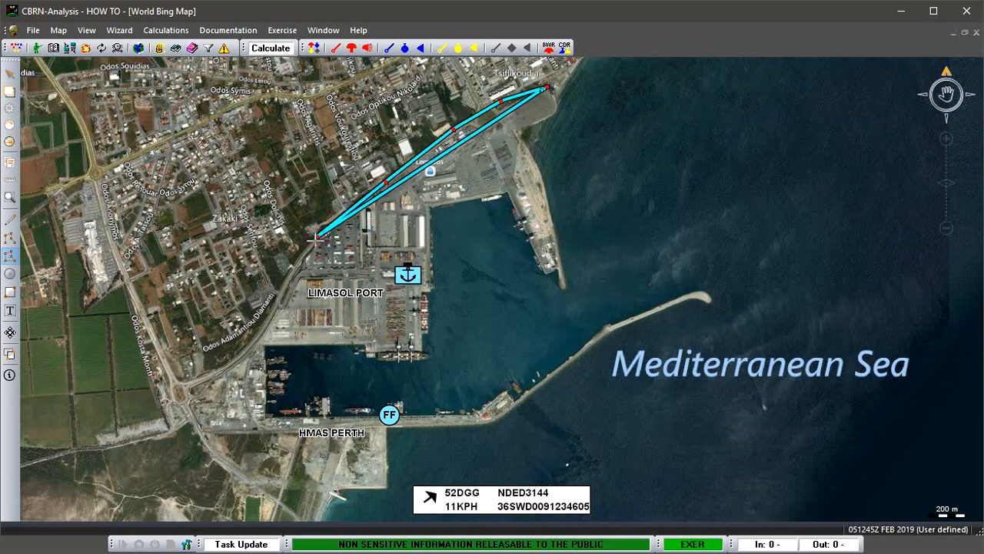
{"action": "left_click", "coordinate": [318, 236]}
{"action": "left_click", "coordinate": [281, 293]}
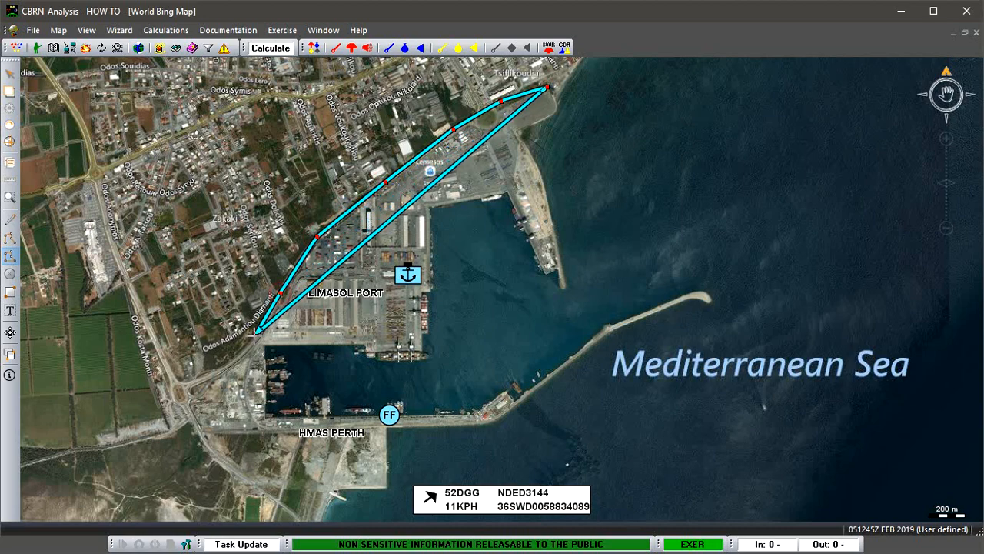
{"action": "left_click", "coordinate": [249, 347]}
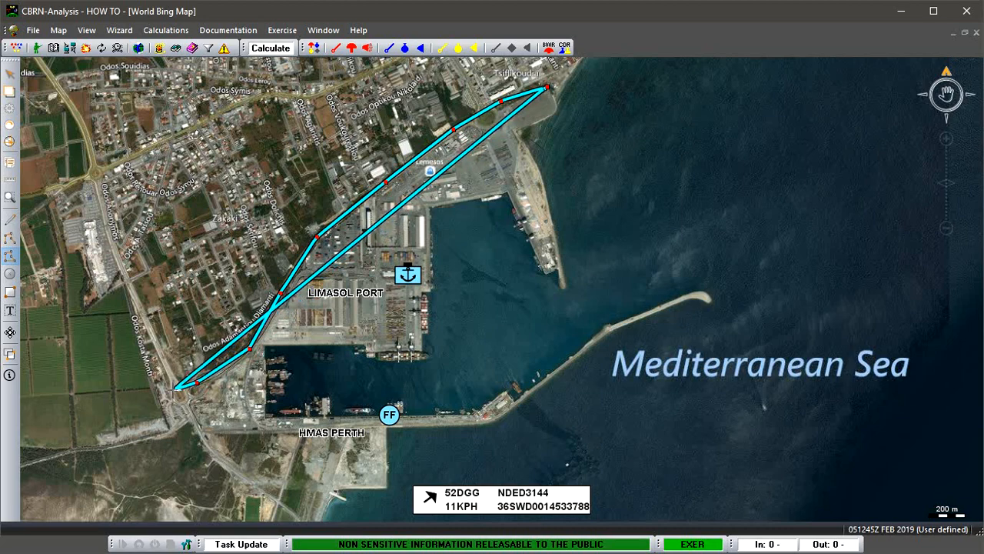
{"action": "left_click", "coordinate": [176, 388]}
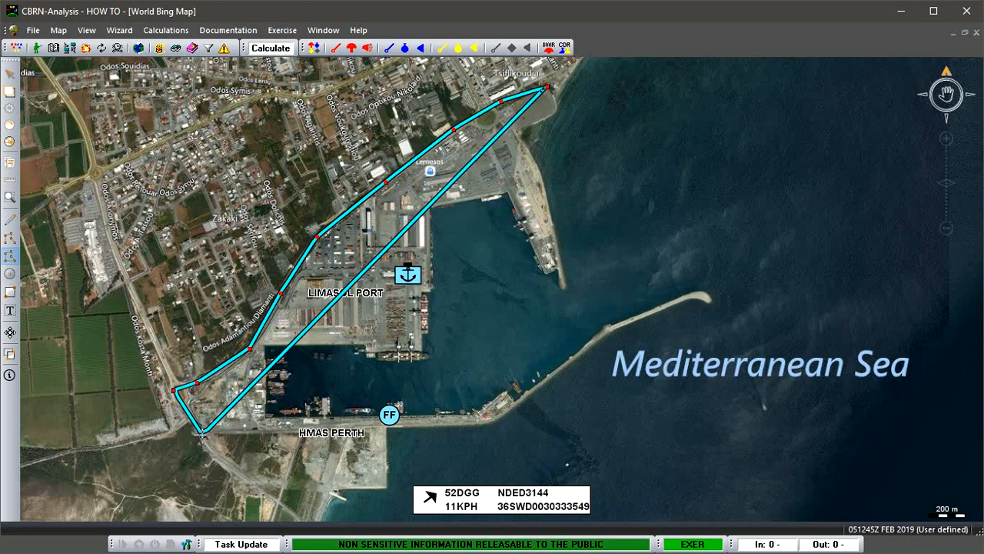
{"action": "left_click", "coordinate": [201, 434]}
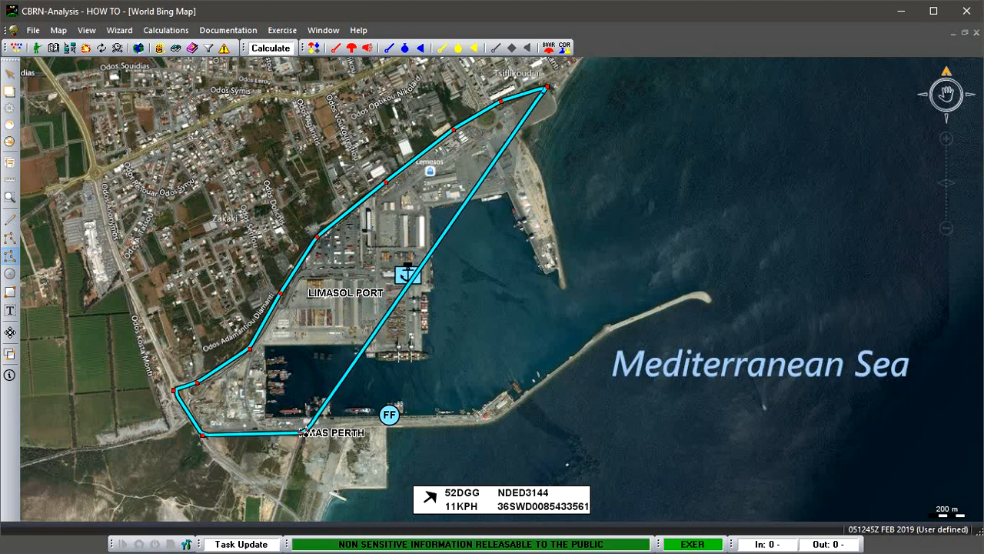
{"action": "left_click", "coordinate": [308, 429]}
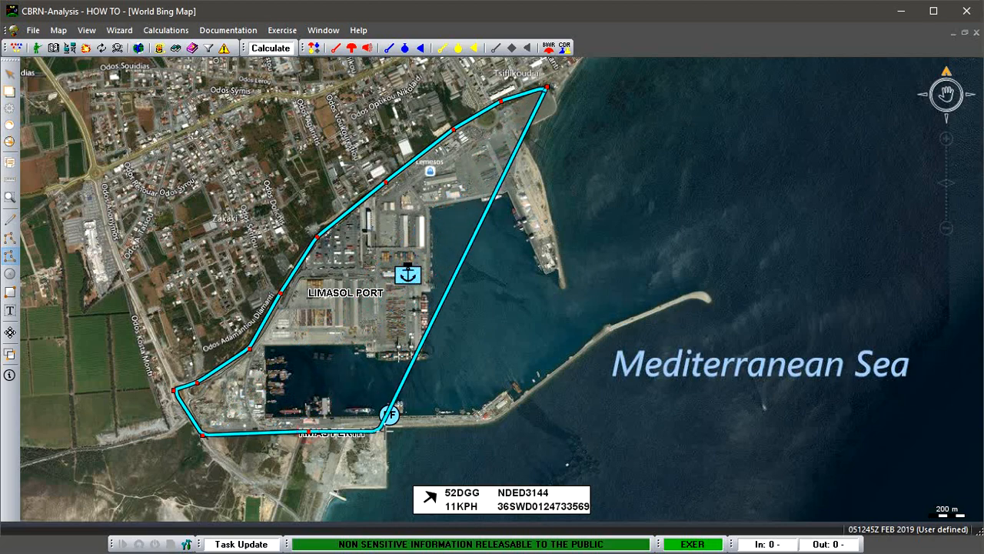
{"action": "left_click", "coordinate": [437, 426]}
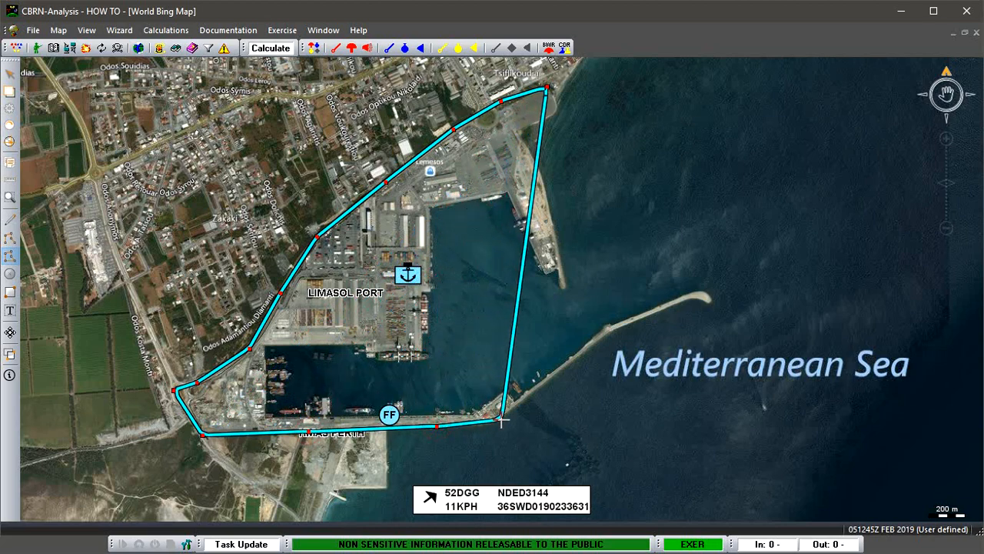
{"action": "left_click", "coordinate": [501, 419]}
{"action": "left_click", "coordinate": [585, 351]}
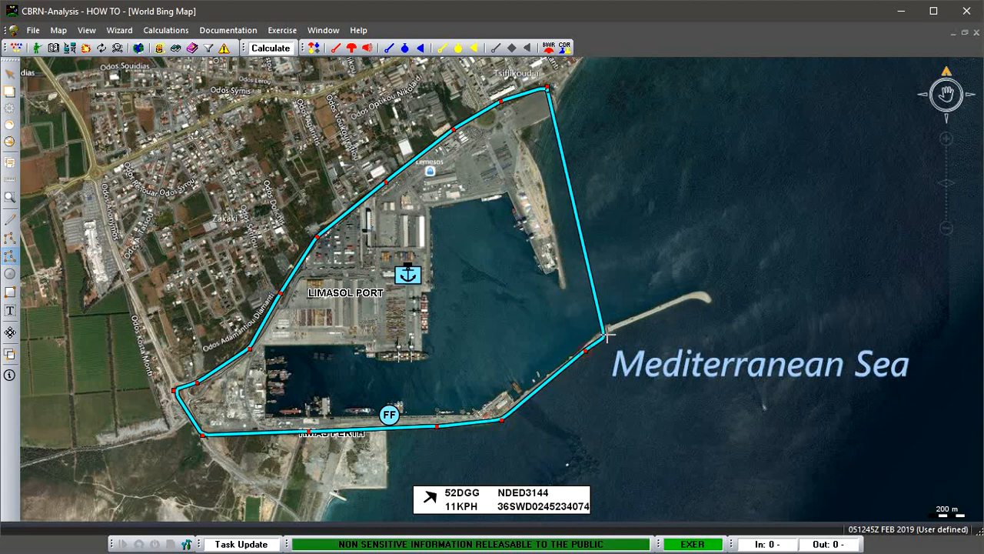
{"action": "left_click", "coordinate": [610, 330]}
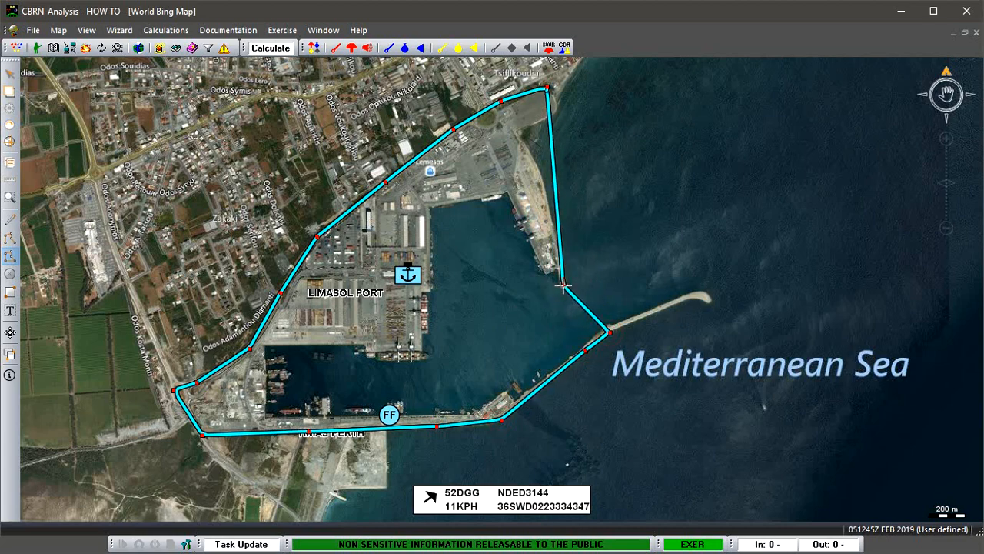
{"action": "left_click", "coordinate": [564, 286]}
{"action": "left_click", "coordinate": [546, 182]}
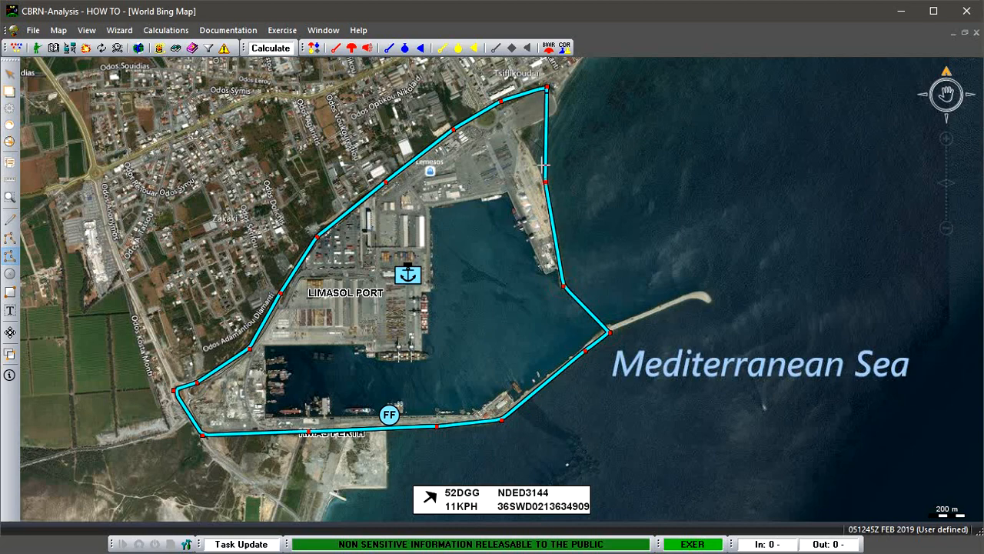
{"action": "left_click", "coordinate": [520, 132]}
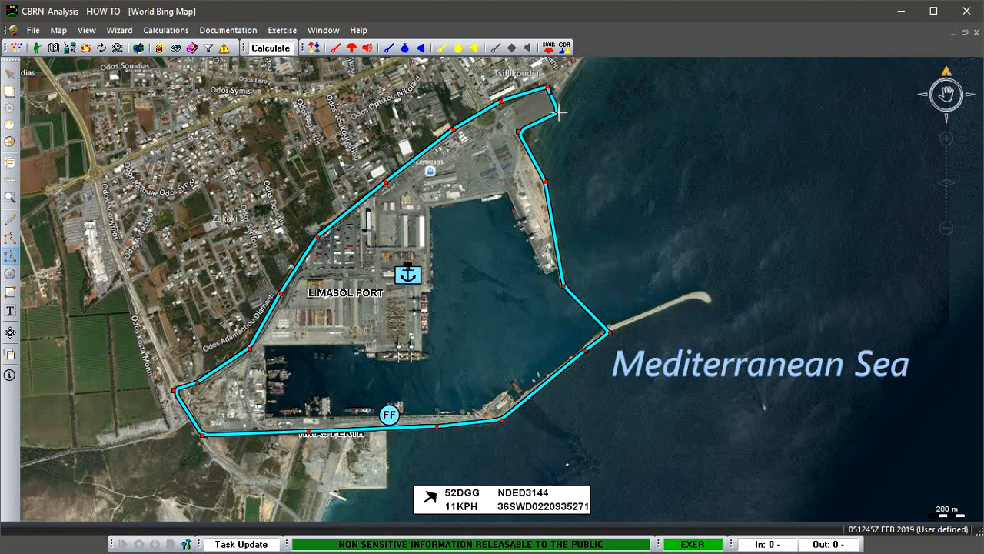
{"action": "double_click", "coordinate": [559, 113]}
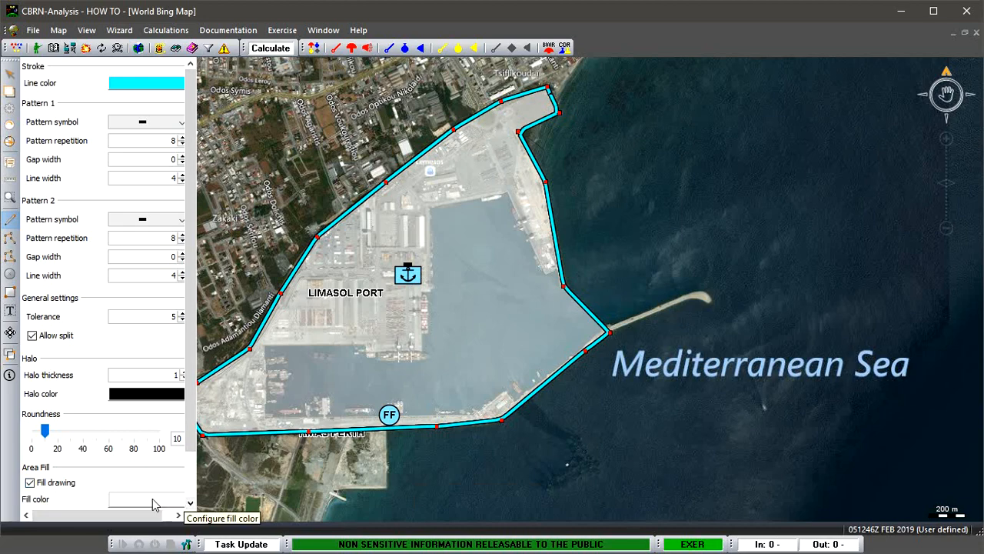
Set the port polygon's fill colour to red and deselect the polygon.
{"action": "left_click", "coordinate": [139, 506]}
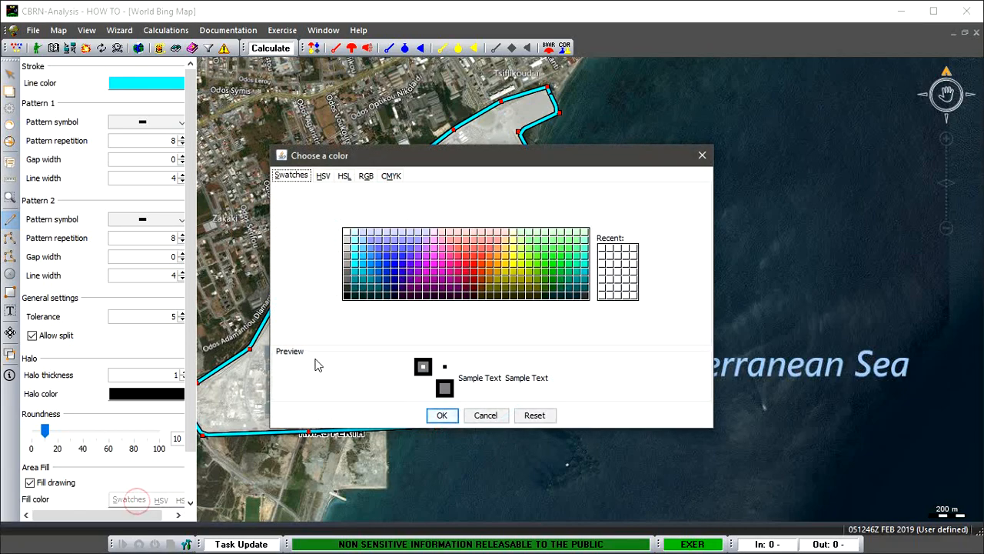
{"action": "left_click", "coordinate": [467, 265]}
{"action": "left_click", "coordinate": [442, 415]}
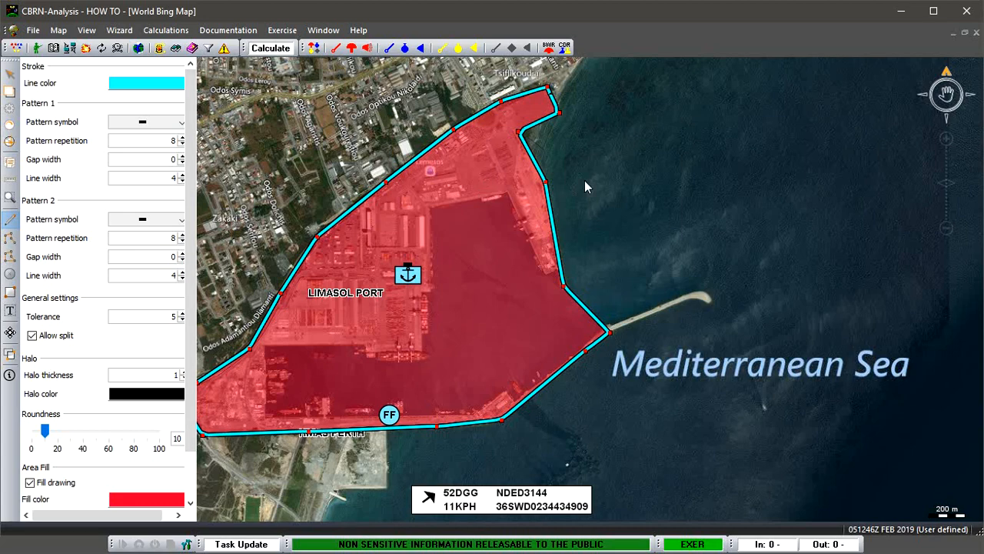
{"action": "left_click", "coordinate": [585, 180]}
Delete the red-filled port polygon from the map.
{"action": "left_click", "coordinate": [547, 194]}
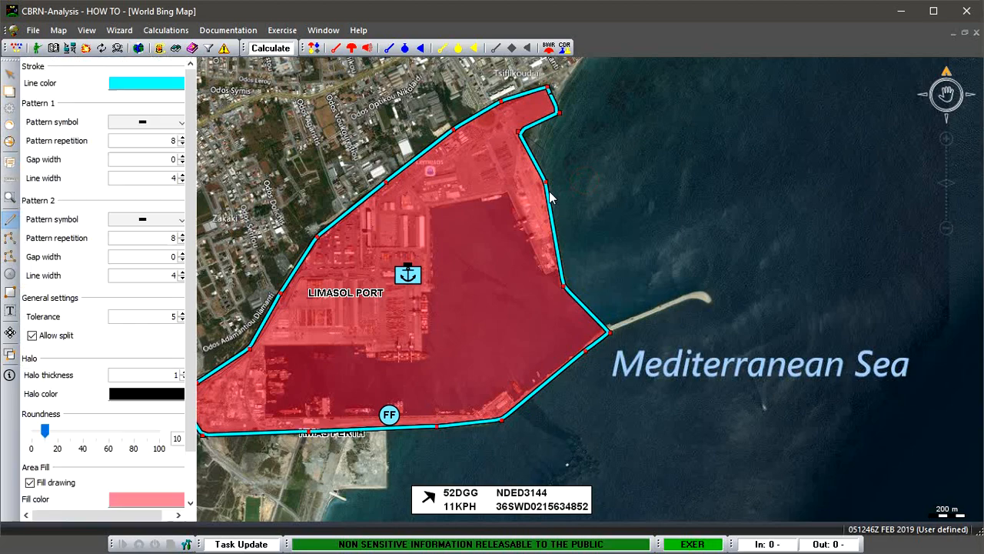
{"action": "key", "text": "Delete"}
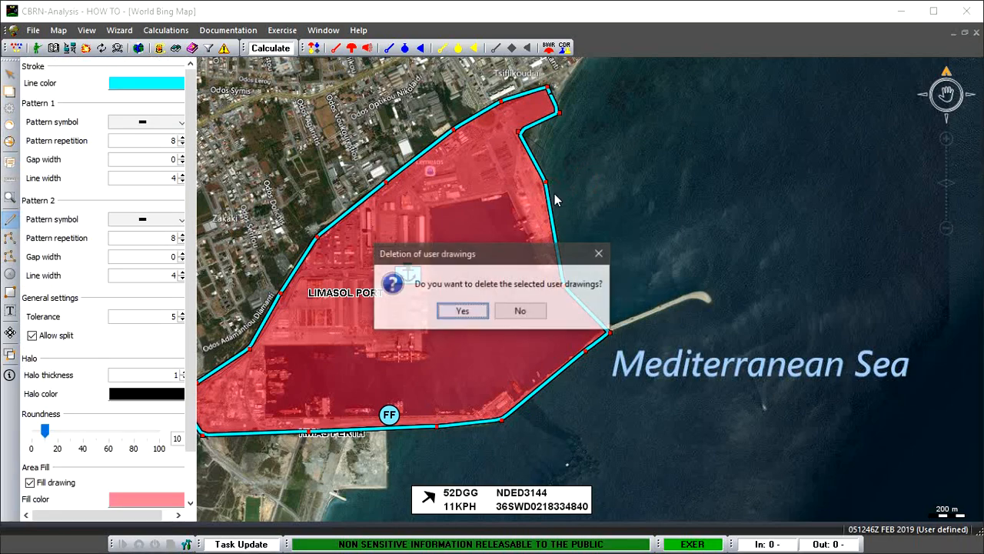
{"action": "left_click", "coordinate": [462, 312]}
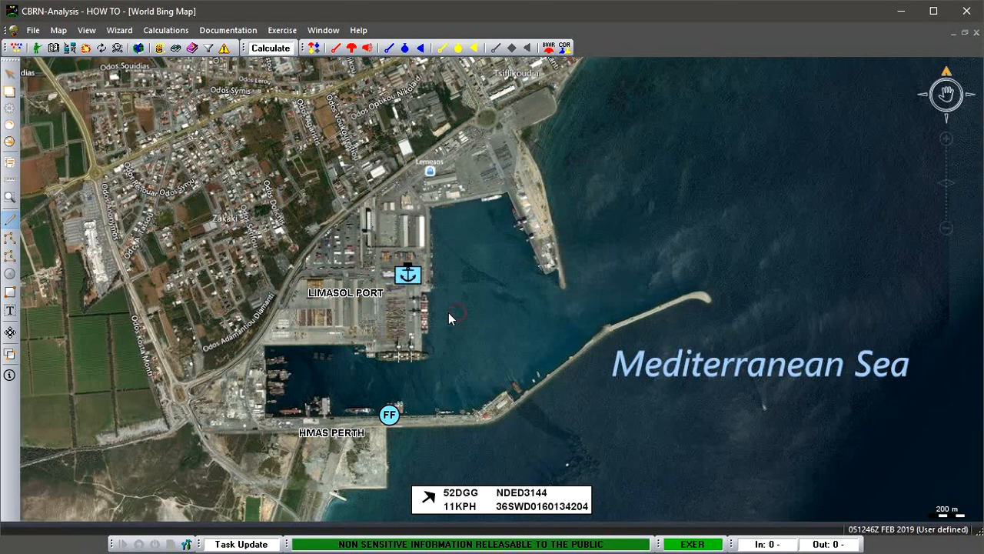
Draw a filled circle centred just above the LIMASOL PORT label, reaching the harbour quay, and delete it.
{"action": "left_click", "coordinate": [10, 274]}
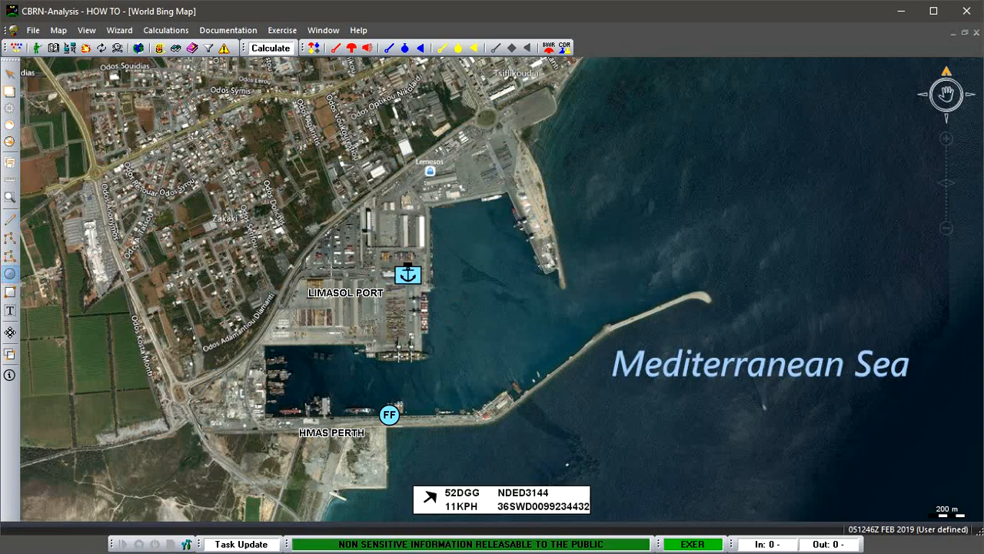
{"action": "left_click_drag", "start_coordinate": [332, 270], "coordinate": [402, 326]}
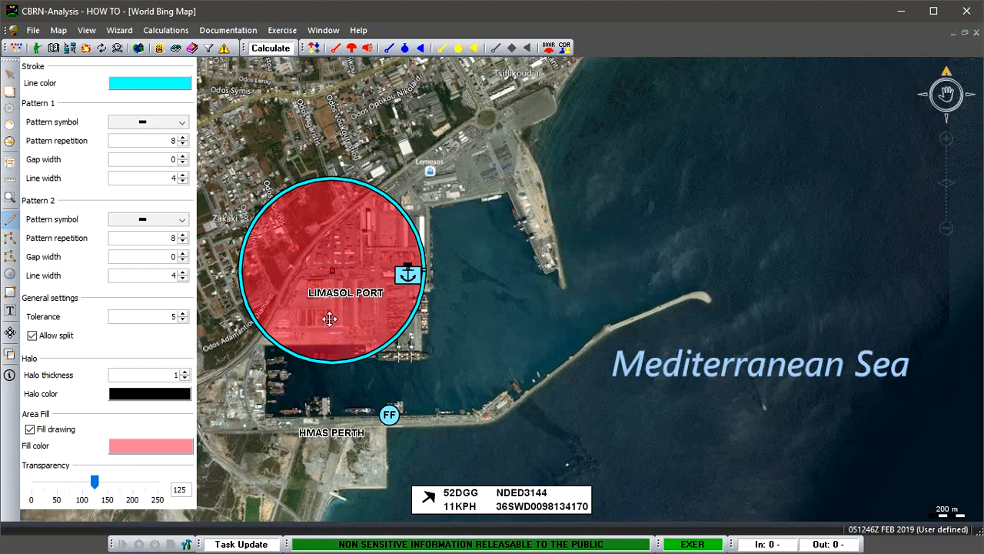
{"action": "key", "text": "Delete"}
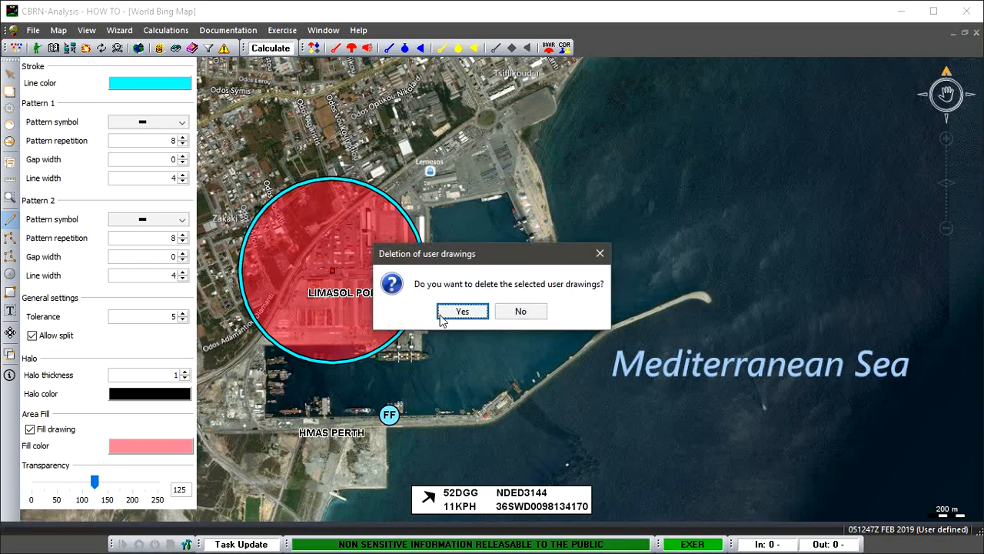
{"action": "left_click", "coordinate": [455, 310]}
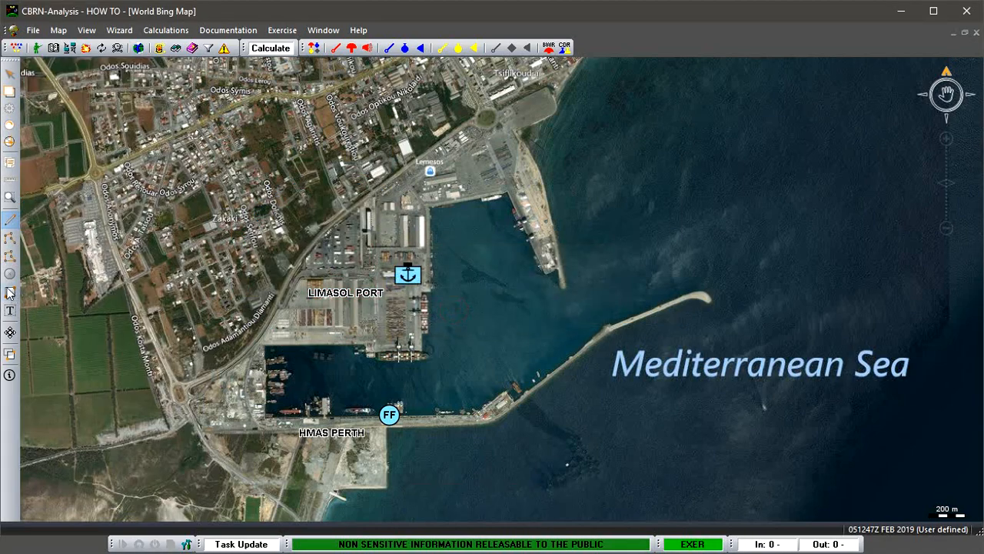
Draw a filled rectangle enclosing the whole of Limasol port and deselect it.
{"action": "left_click", "coordinate": [10, 292]}
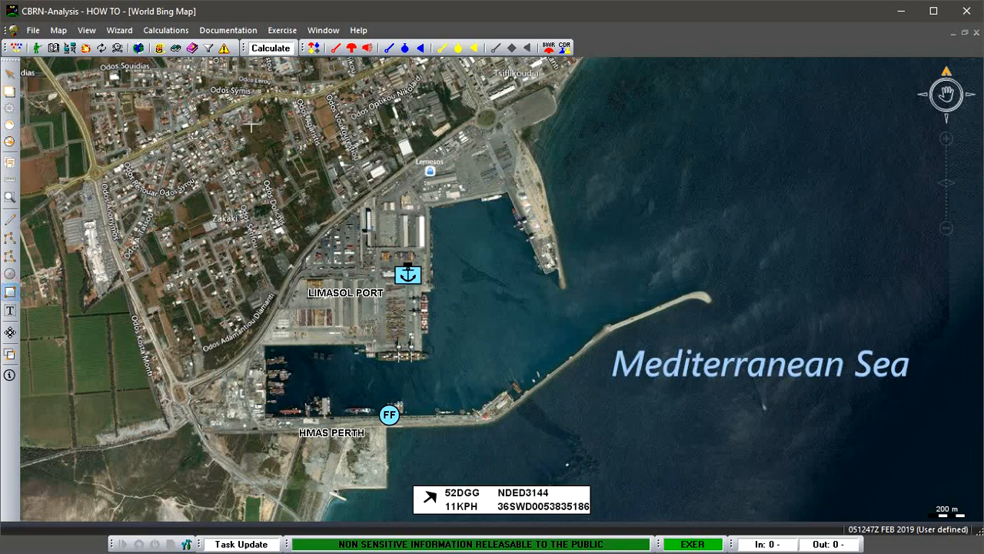
{"action": "mouse_move", "coordinate": [221, 102]}
{"action": "left_mouse_down"}
{"action": "mouse_move", "coordinate": [369, 202]}
{"action": "mouse_move", "coordinate": [465, 375]}
{"action": "mouse_move", "coordinate": [553, 427]}
{"action": "mouse_move", "coordinate": [608, 416]}
{"action": "mouse_move", "coordinate": [608, 434]}
{"action": "left_mouse_up"}
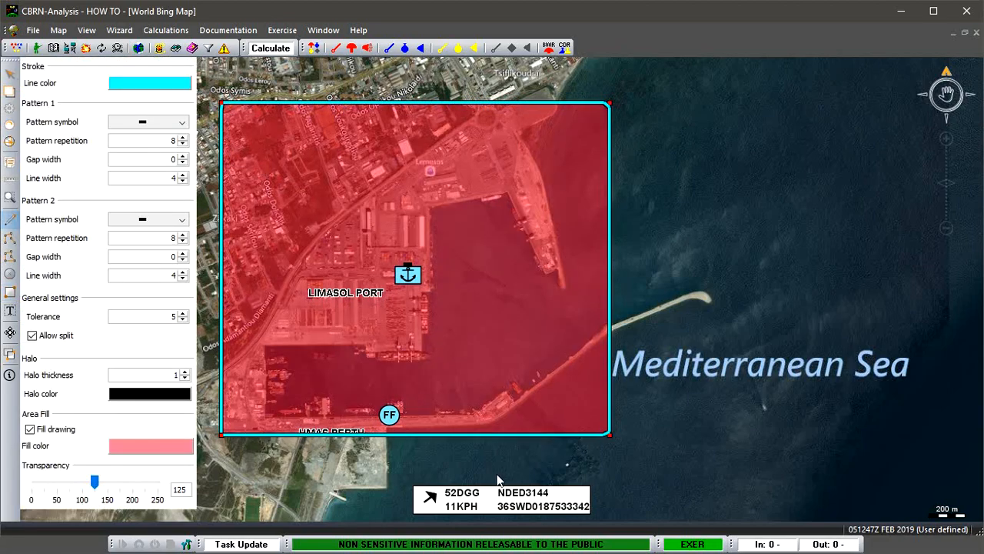
{"action": "left_click", "coordinate": [270, 472]}
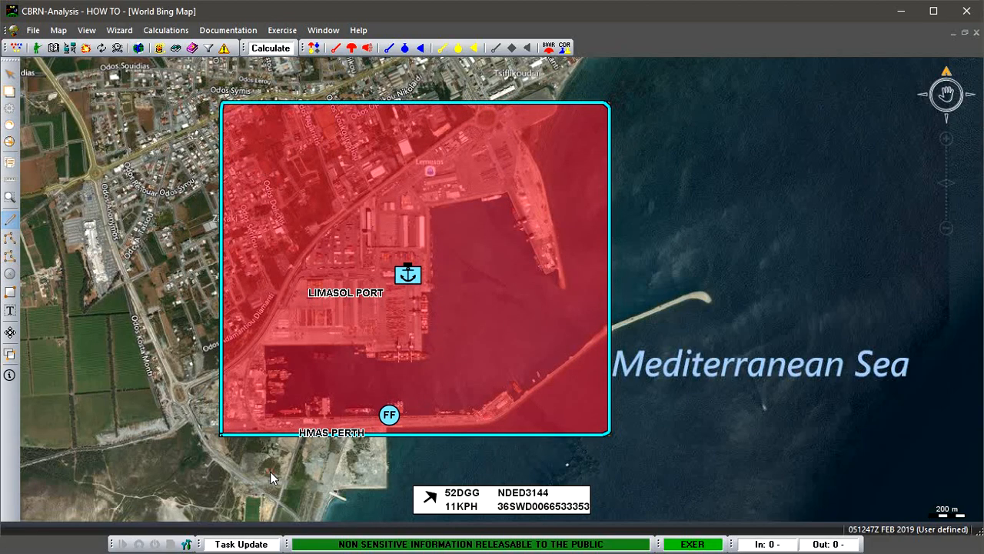
Add the text SPOD to the map in the sea just east of the red rectangle's upper part.
{"action": "left_click", "coordinate": [10, 311]}
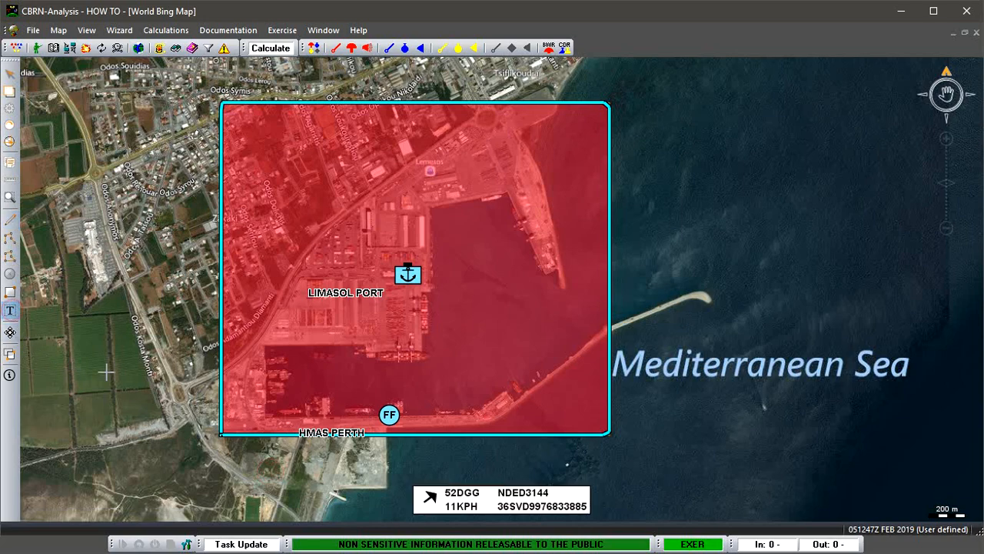
{"action": "left_click", "coordinate": [642, 193]}
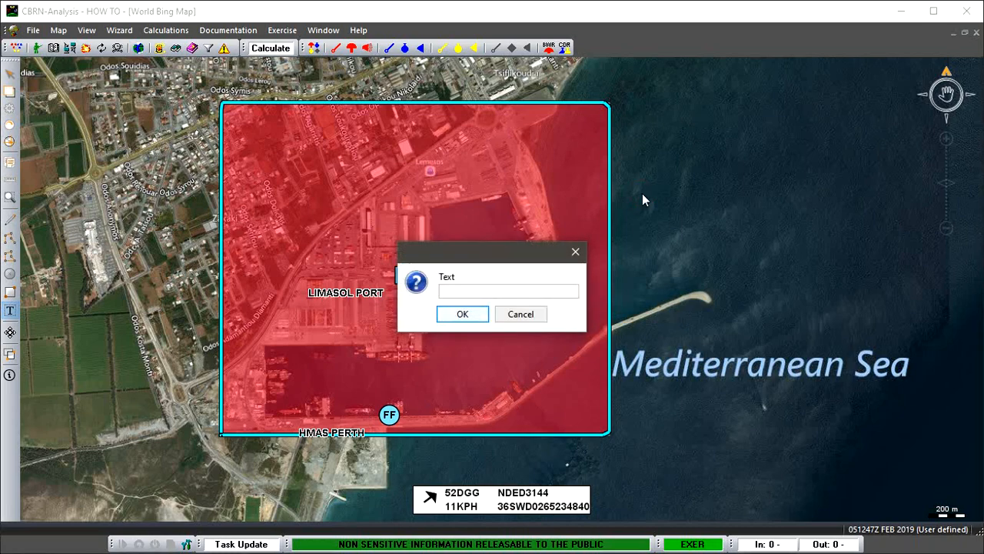
{"action": "type", "text": "SPOD"}
{"action": "left_click", "coordinate": [463, 314]}
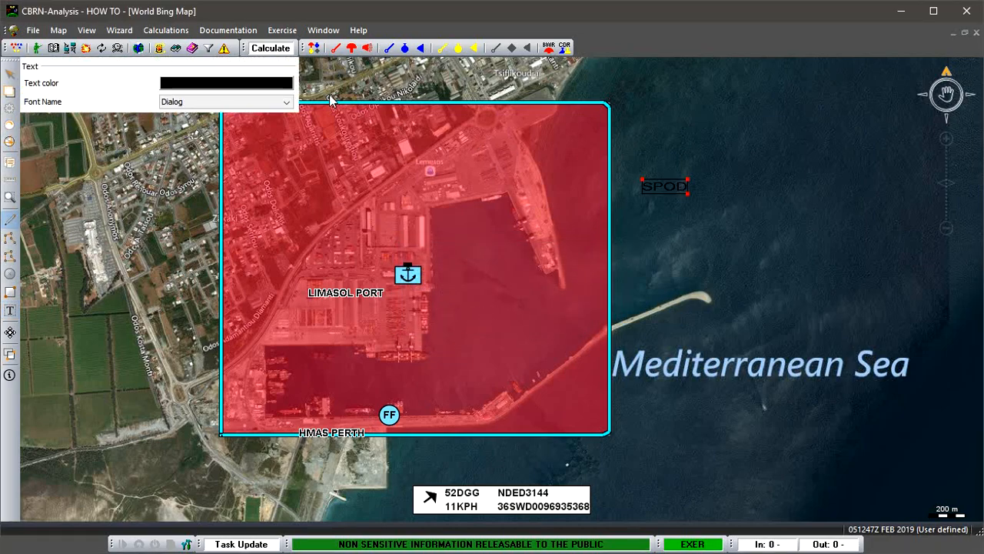
Set the SPOD text's colour to yellow and its font to Arial Rounded MT Bold, and deselect it.
{"action": "left_click", "coordinate": [262, 83]}
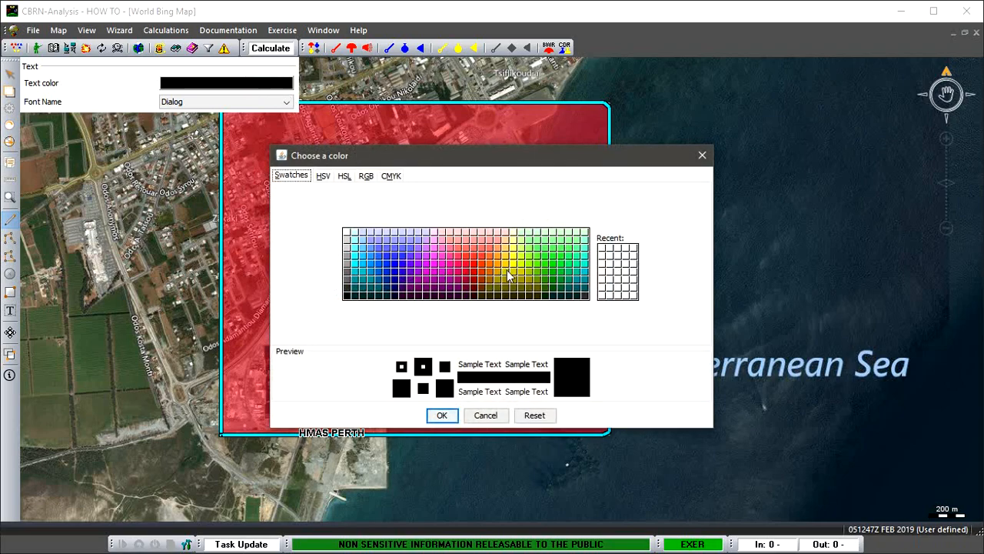
{"action": "left_click", "coordinate": [513, 264]}
{"action": "left_click", "coordinate": [442, 414]}
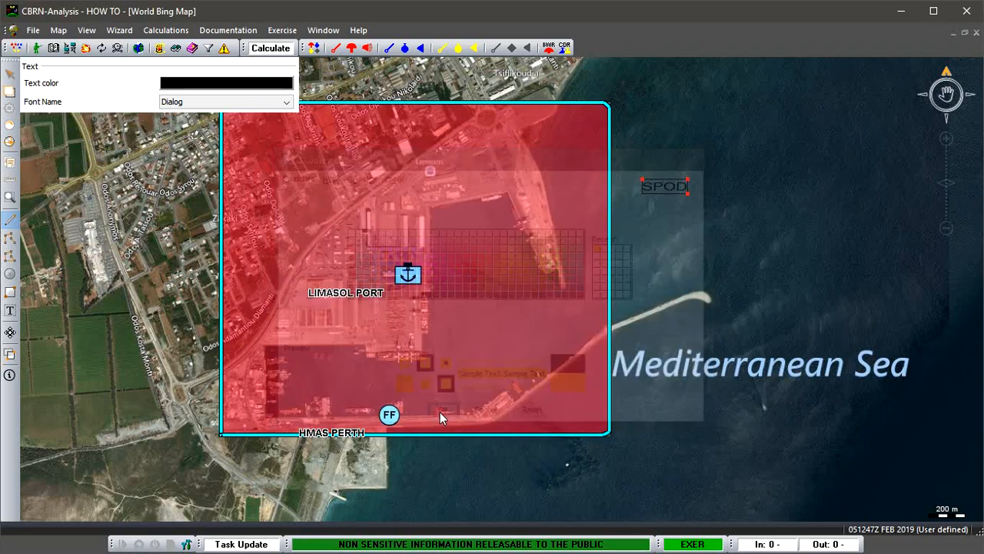
{"action": "left_click", "coordinate": [286, 101]}
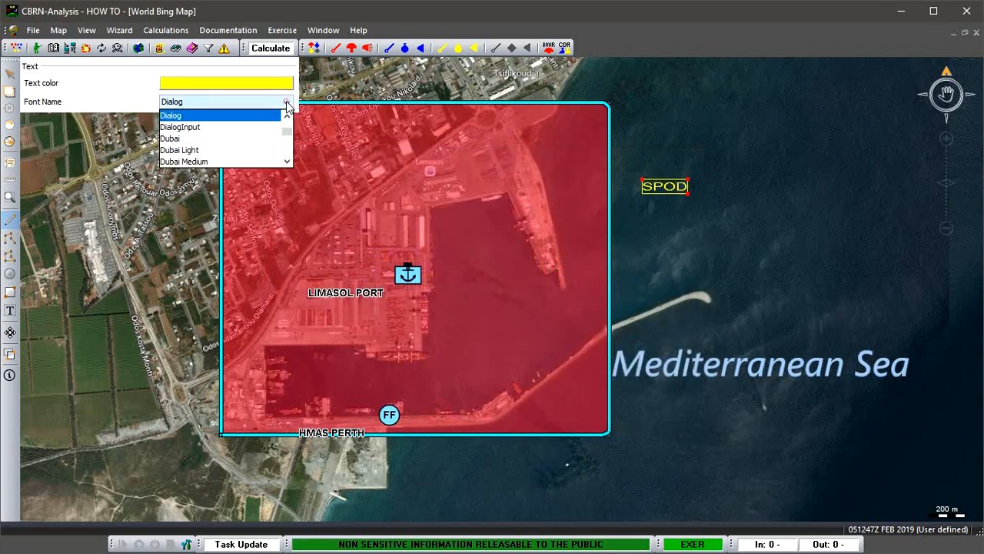
{"action": "mouse_move", "coordinate": [286, 131]}
{"action": "left_mouse_down"}
{"action": "mouse_move", "coordinate": [289, 143]}
{"action": "mouse_move", "coordinate": [290, 130]}
{"action": "left_mouse_up"}
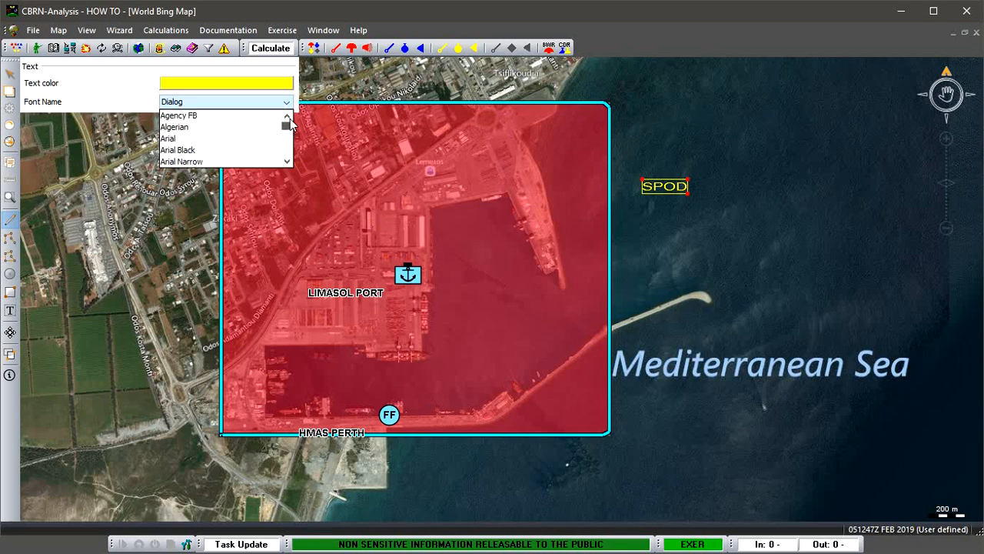
{"action": "left_click", "coordinate": [287, 161]}
{"action": "left_click", "coordinate": [287, 162]}
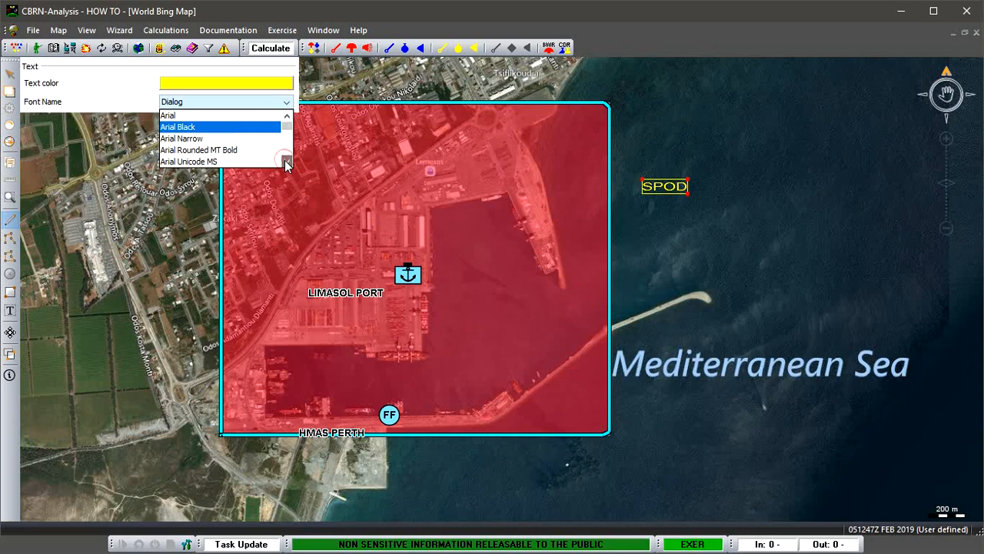
{"action": "left_click", "coordinate": [239, 150]}
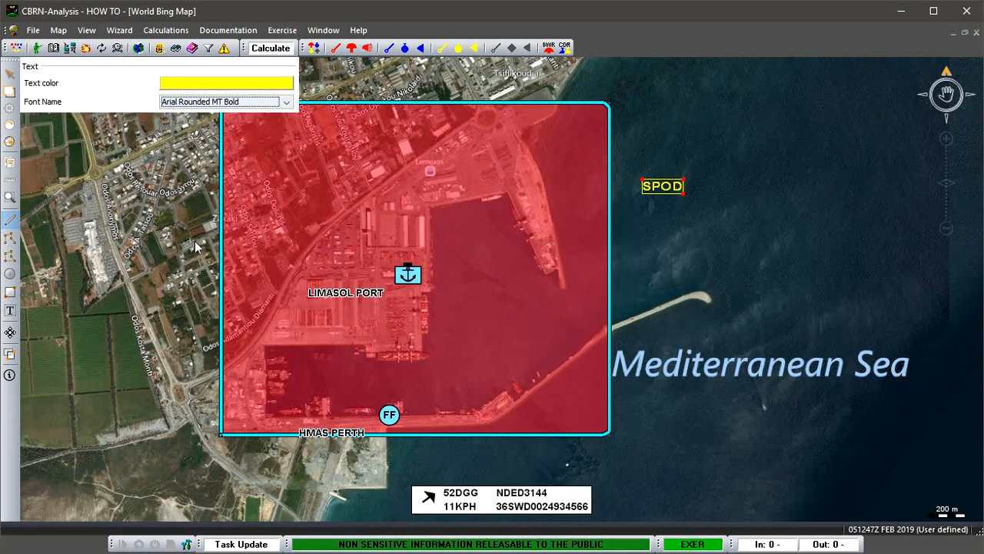
{"action": "left_click", "coordinate": [665, 249]}
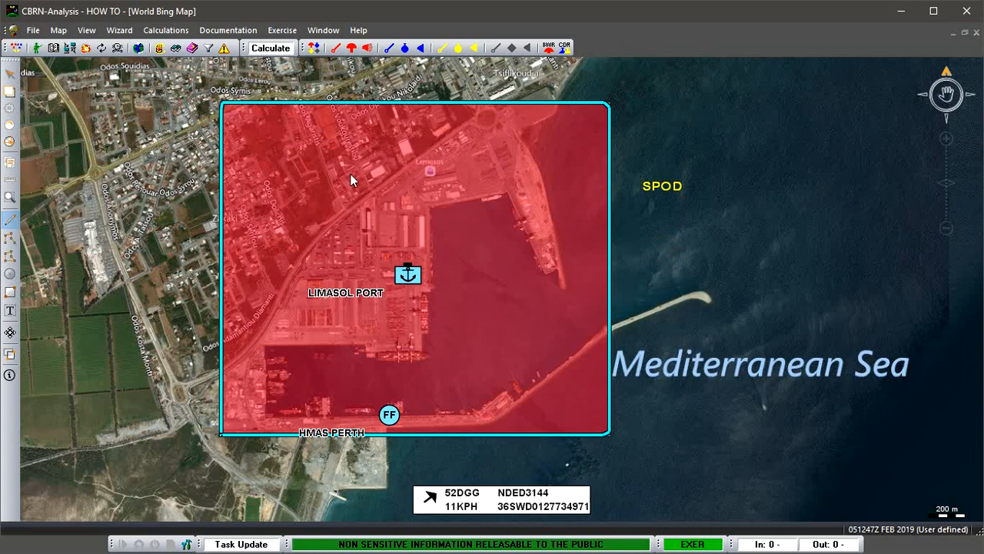
Enlarge the SPOD text and place it vertically, reading downward, beside the rectangle's eastern edge across the breakwater, finishing in pan mode.
{"action": "left_click", "coordinate": [651, 185]}
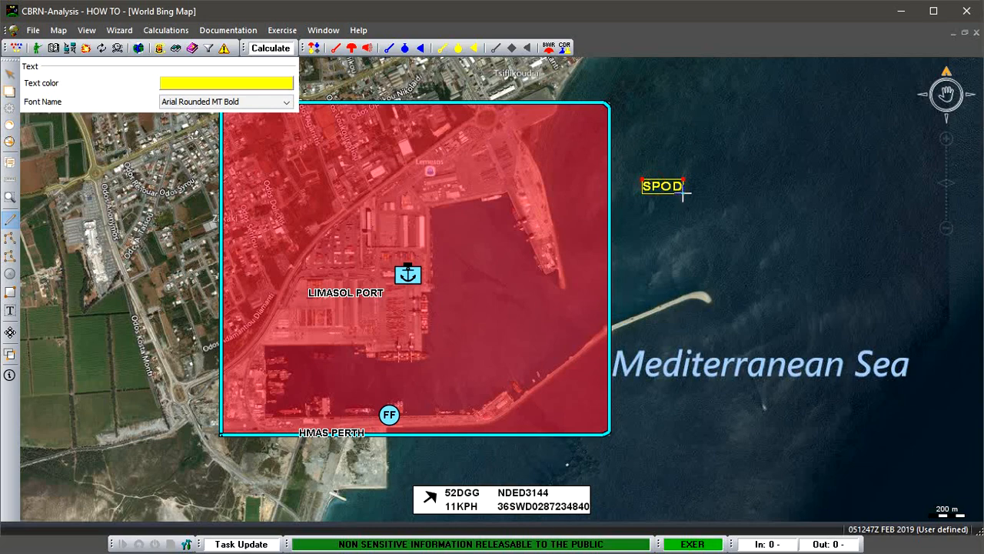
{"action": "left_click_drag", "start_coordinate": [684, 195], "coordinate": [769, 195]}
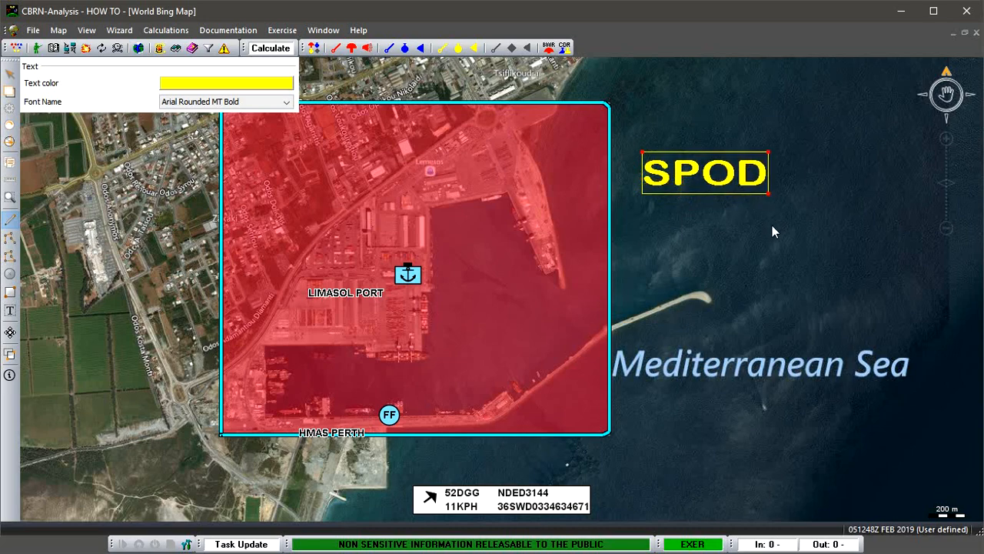
{"action": "left_click_drag", "start_coordinate": [728, 153], "coordinate": [659, 314]}
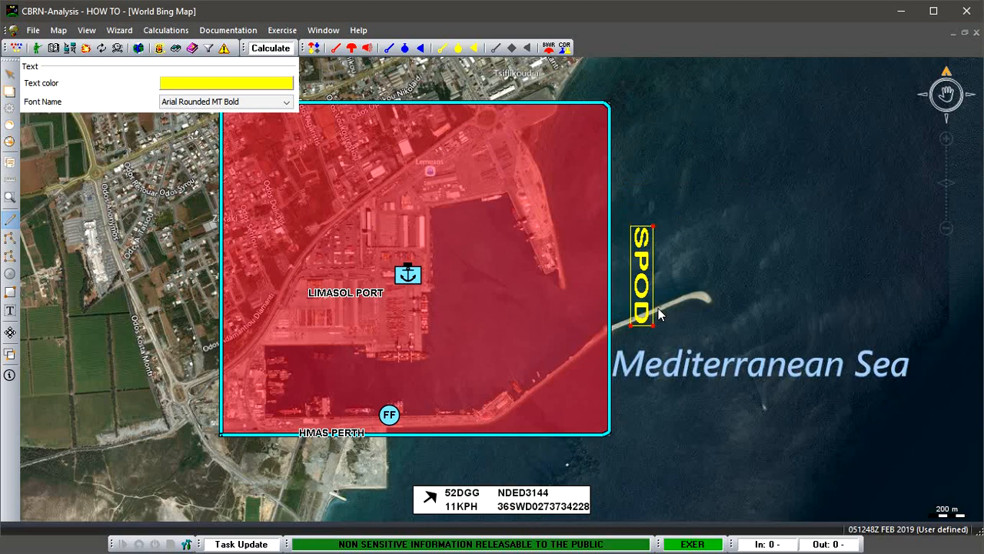
{"action": "left_click", "coordinate": [741, 289]}
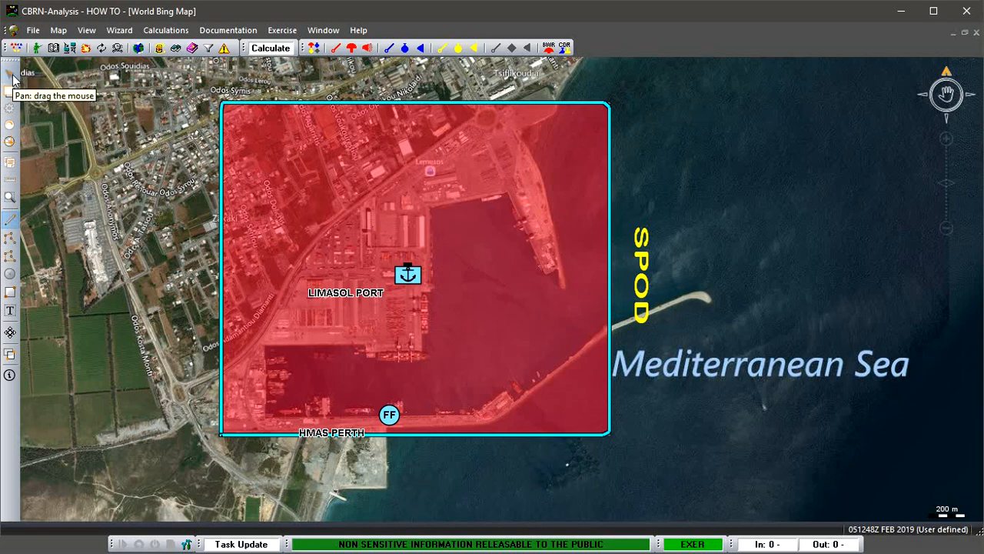
{"action": "left_click", "coordinate": [10, 75]}
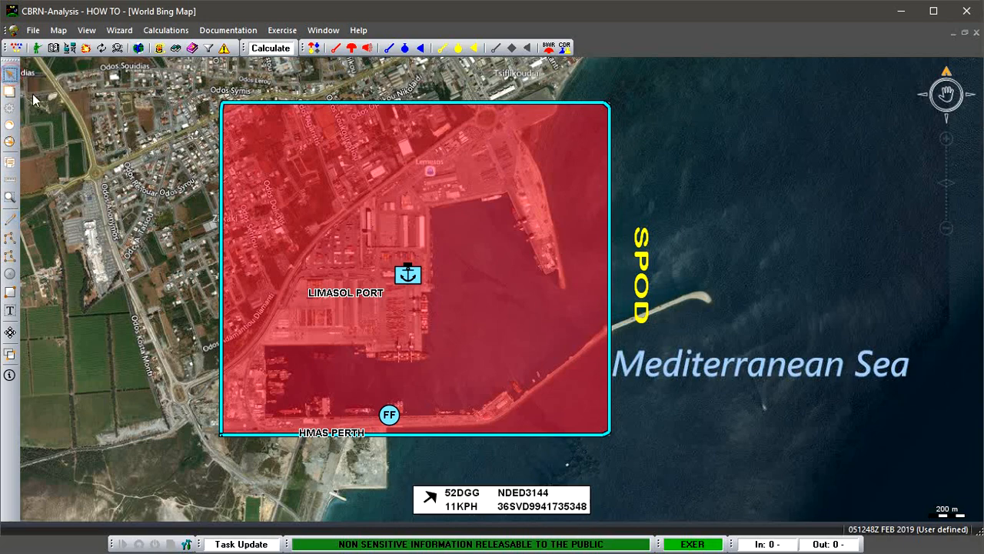